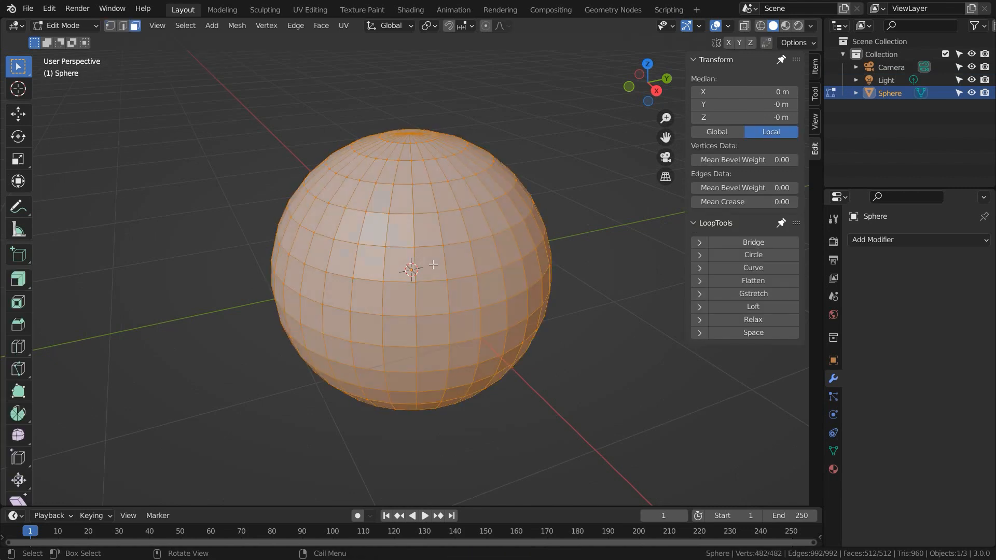
Step: Inset a horizontal strip of five faces on the front of the sphere and extrude it inward as an eye slot
{"action": "left_click", "coordinate": [488, 265], "text": "ctrl"}
{"action": "key", "text": "i"}
{"action": "left_click", "coordinate": [466, 273]}
{"action": "key", "text": "e"}
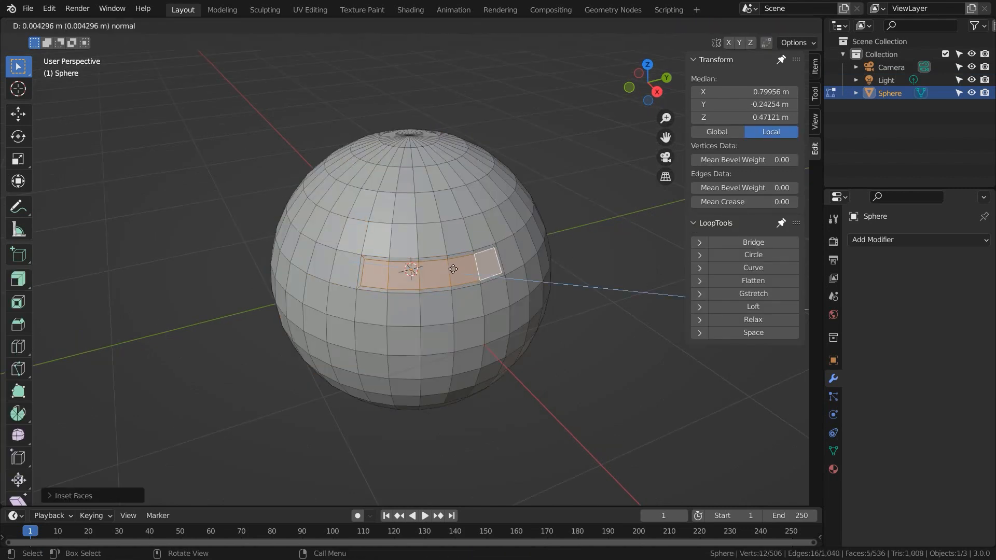
{"action": "left_click", "coordinate": [448, 236]}
Step: Inset the recessed floor of the eye slot, and inset two separate faces within it for the eyes
{"action": "middle_click_drag", "start_coordinate": [496, 274], "coordinate": [454, 272]}
{"action": "key", "text": "i"}
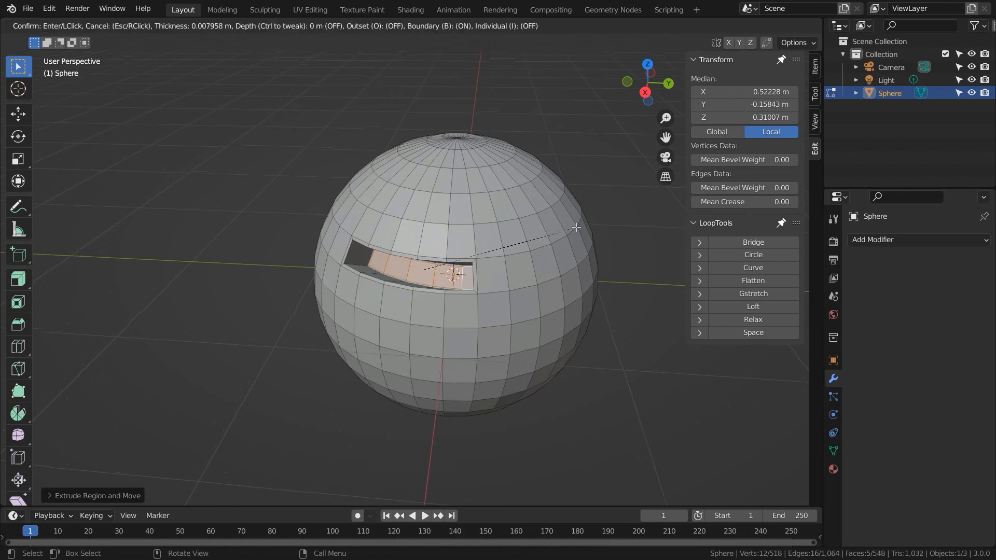
{"action": "left_click", "coordinate": [576, 227]}
{"action": "left_click", "coordinate": [397, 267]}
{"action": "key", "text": "i"}
{"action": "left_click", "coordinate": [556, 236]}
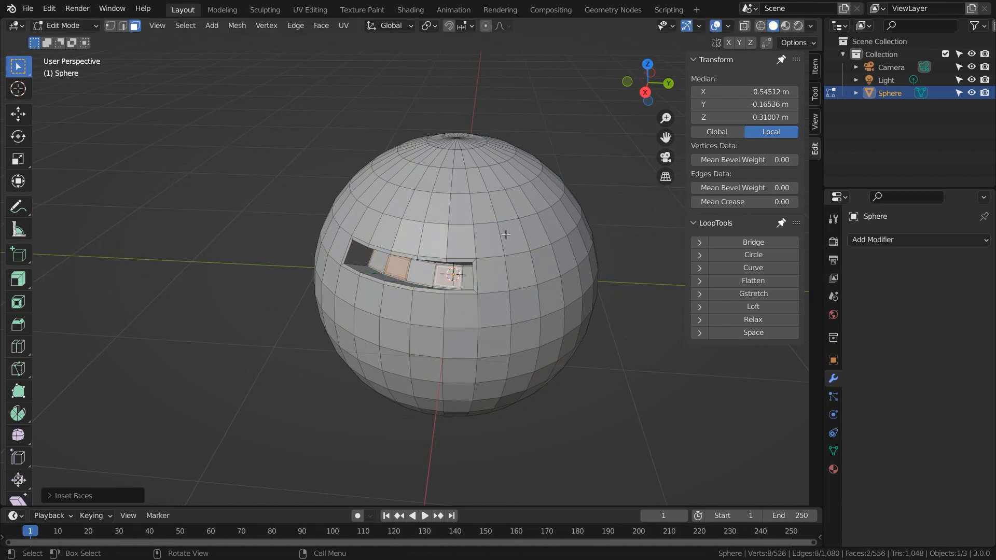
Step: Set the pivot point to Individual Origins and add a Subdivision Surface with a viewport level of 3 to the sphere
{"action": "left_click", "coordinate": [18, 279]}
{"action": "left_click", "coordinate": [429, 25]}
{"action": "left_click", "coordinate": [449, 72]}
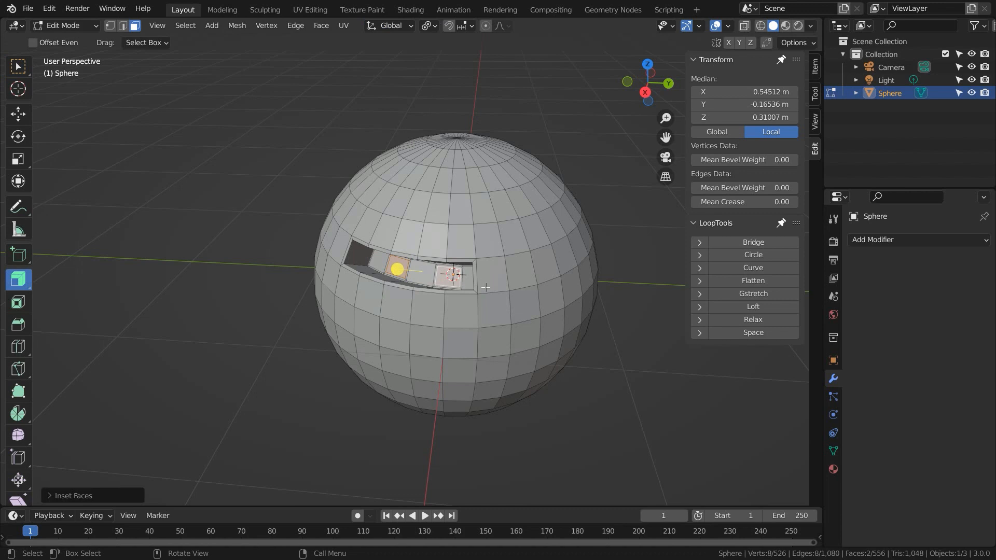
{"action": "key", "text": "Tab"}
{"action": "key", "text": "ctrl+3"}
{"action": "key", "text": "Tab"}
Step: Extrude the two inset eye faces slightly inward along their normals
{"action": "left_click_drag", "start_coordinate": [397, 269], "coordinate": [392, 272]}
{"action": "scroll", "coordinate": [393, 271], "scroll_direction": "up", "scroll_amount": 1}
{"action": "middle_click_drag", "start_coordinate": [394, 269], "coordinate": [429, 271]}
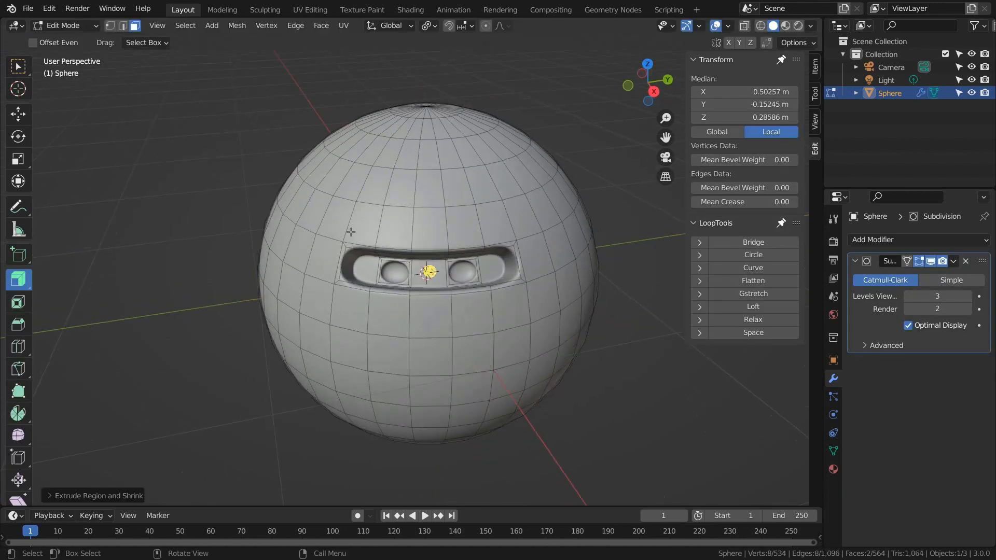
Step: Select nine alternating faces in two staggered rows above the eye slot and inset them individually
{"action": "left_click", "coordinate": [340, 223]}
{"action": "left_click", "coordinate": [406, 223], "text": "shift"}
{"action": "left_click", "coordinate": [464, 227], "text": "shift"}
{"action": "left_click", "coordinate": [521, 218], "text": "shift"}
{"action": "left_click", "coordinate": [522, 175], "text": "shift"}
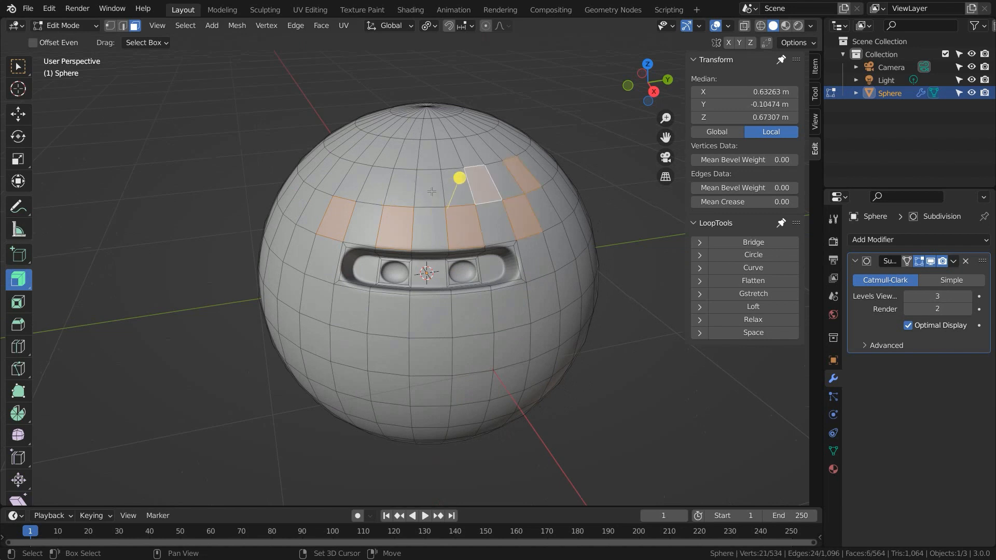
{"action": "key", "text": "i"}
{"action": "key", "text": "i"}
{"action": "left_click", "coordinate": [560, 210]}
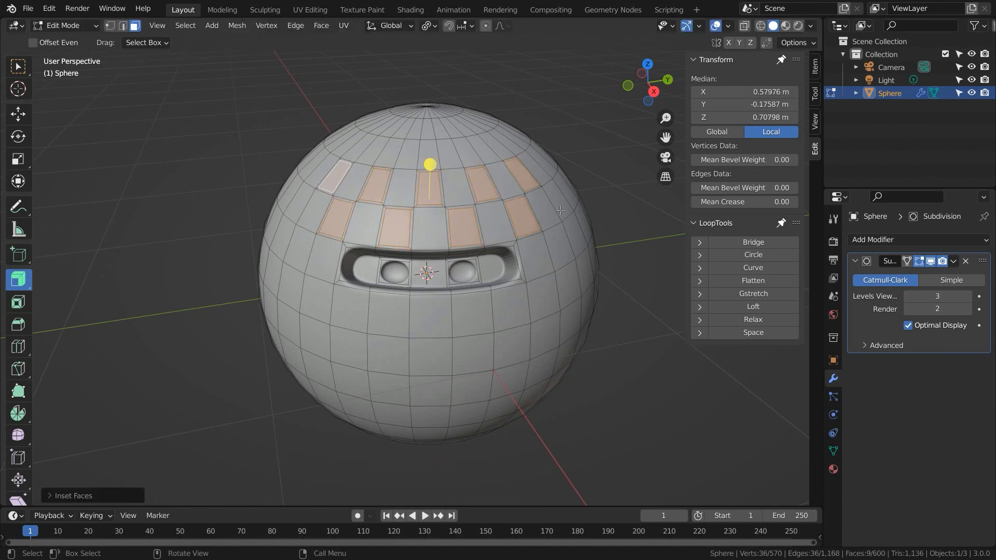
Step: Extrude the nine inset faces outward along their normals and scale their ends down to form pointed spikes
{"action": "left_click_drag", "start_coordinate": [430, 164], "coordinate": [430, 126]}
{"action": "key", "text": "s"}
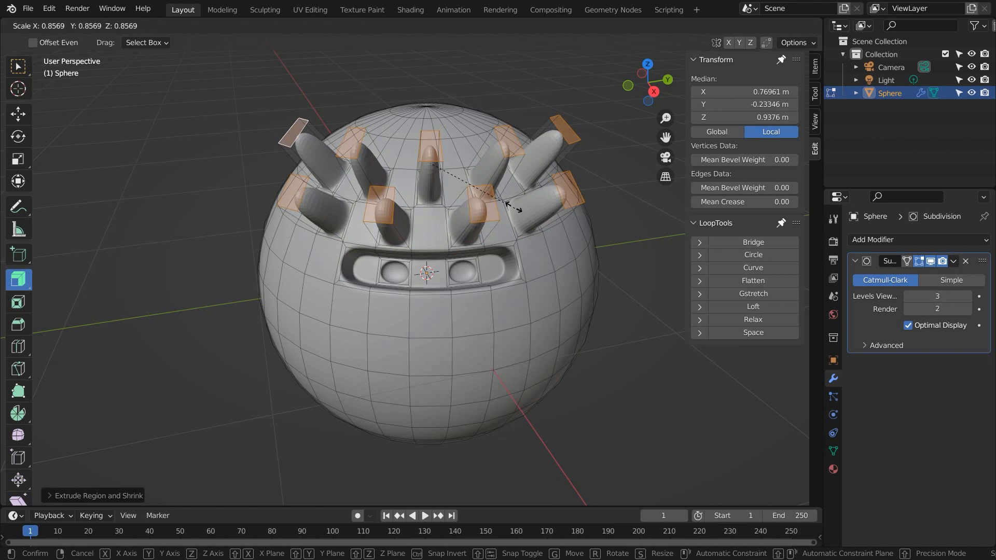
{"action": "left_click", "coordinate": [456, 176]}
{"action": "mouse_move", "coordinate": [461, 266]}
{"action": "middle_mouse_down"}
{"action": "mouse_move", "coordinate": [431, 260]}
{"action": "mouse_move", "coordinate": [431, 246]}
{"action": "mouse_move", "coordinate": [465, 253]}
{"action": "middle_mouse_up"}
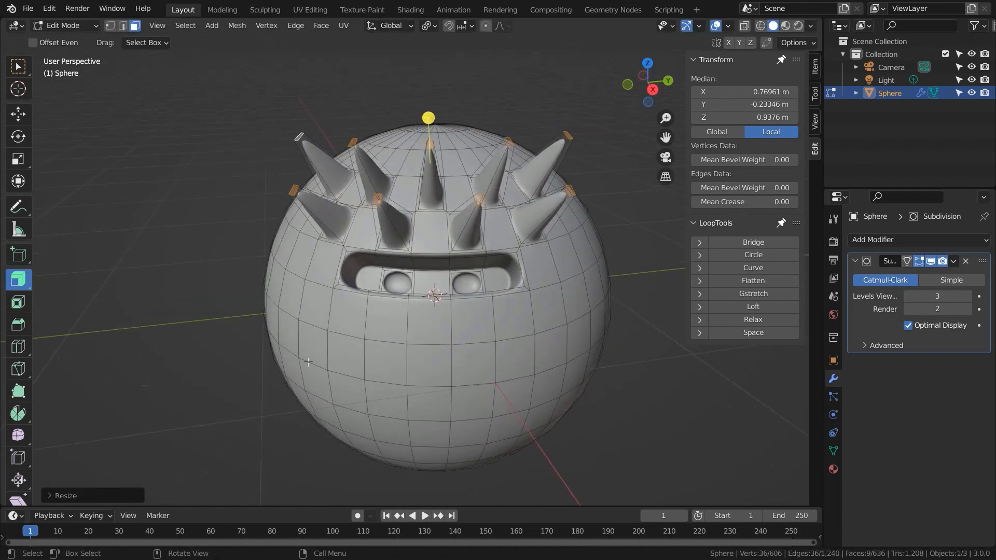
Step: Select three stacked rows of seven, five and three faces below the eye slot and inset them together as a mouth
{"action": "left_click", "coordinate": [313, 346]}
{"action": "left_click", "coordinate": [552, 349], "text": "ctrl"}
{"action": "left_click", "coordinate": [513, 397], "text": "shift"}
{"action": "left_click", "coordinate": [348, 392], "text": "ctrl"}
{"action": "left_click", "coordinate": [391, 430], "text": "shift"}
{"action": "left_click", "coordinate": [470, 432], "text": "ctrl"}
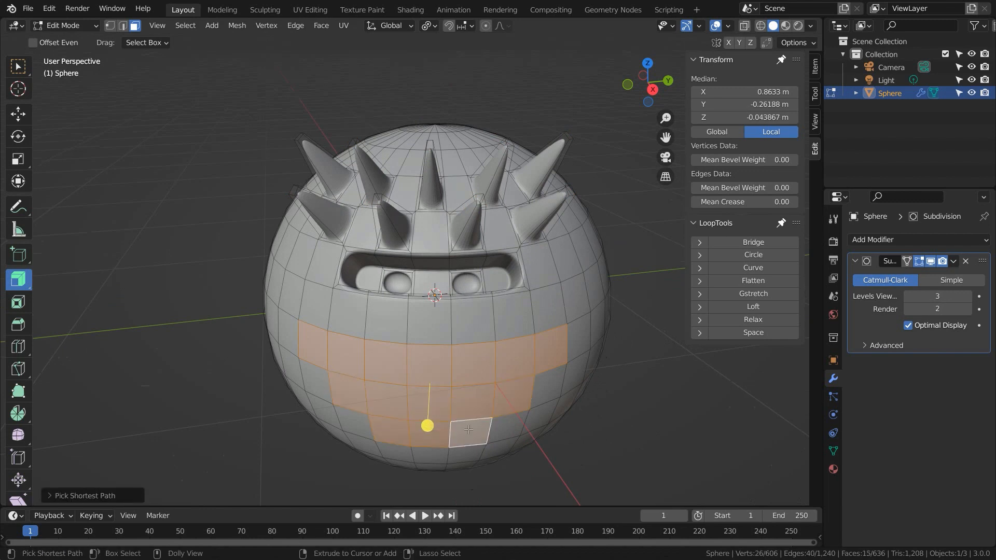
{"action": "key", "text": "i"}
{"action": "left_click", "coordinate": [619, 296]}
Step: Extrude the mouth region inward and turn its faces into individually inset, raised teeth
{"action": "key", "text": "alt+s"}
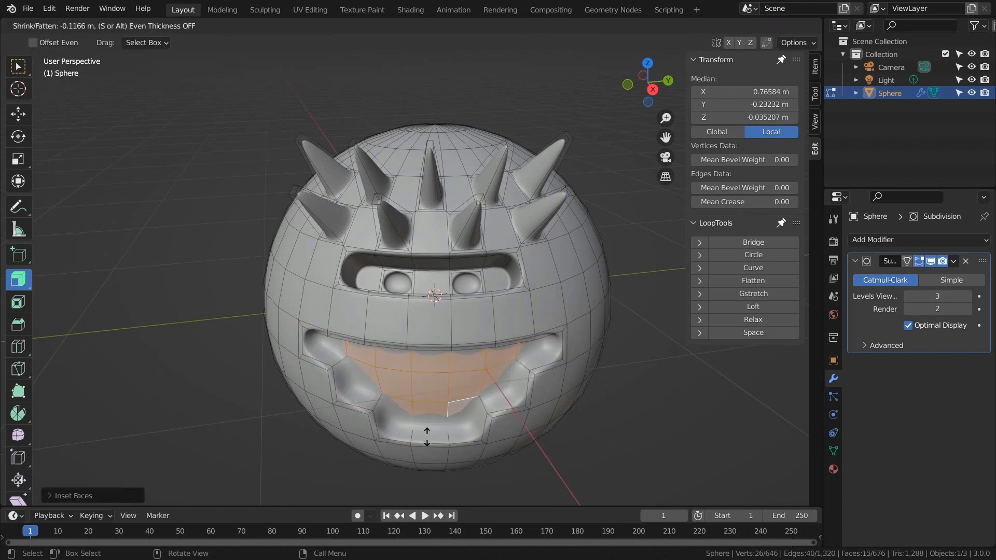
{"action": "left_click_drag", "start_coordinate": [429, 428], "coordinate": [425, 423]}
{"action": "key", "text": "i"}
{"action": "key", "text": "i"}
{"action": "left_click", "coordinate": [616, 302]}
{"action": "key", "text": "Tab"}
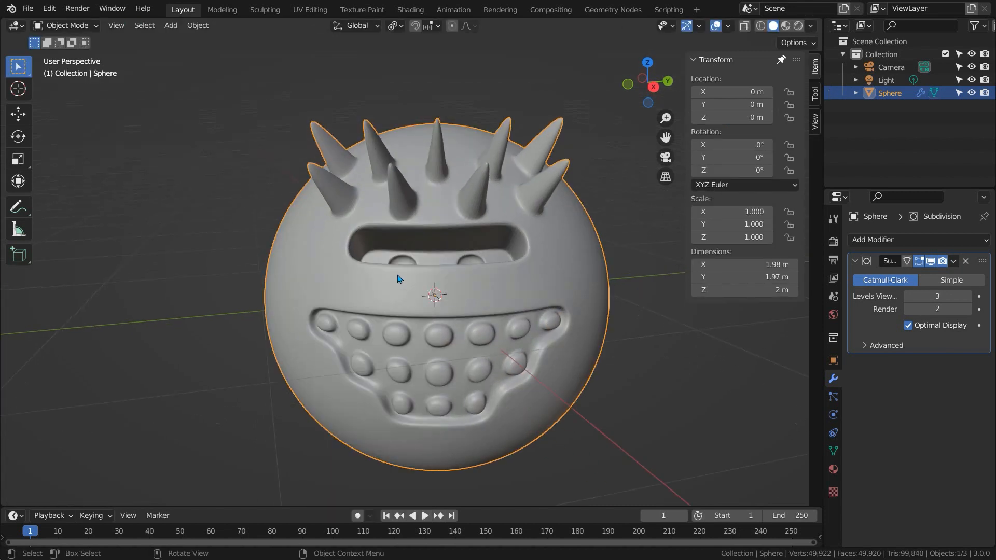
Step: Set the Subdivision modifier's viewport and render levels to 4
{"action": "key", "text": "Tab"}
{"action": "middle_click_drag", "start_coordinate": [403, 281], "coordinate": [433, 292]}
{"action": "key", "text": "Tab"}
{"action": "scroll", "coordinate": [400, 296], "scroll_direction": "down", "scroll_amount": 2}
{"action": "scroll", "coordinate": [370, 295], "scroll_direction": "up", "scroll_amount": 2}
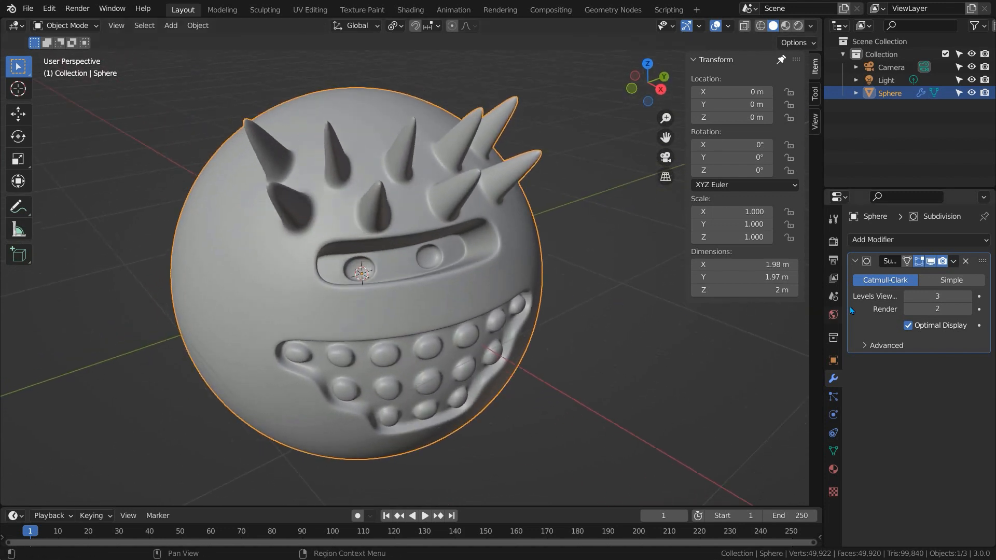
{"action": "left_click", "coordinate": [967, 309]}
{"action": "mouse_move", "coordinate": [482, 232]}
{"action": "middle_mouse_down"}
{"action": "mouse_move", "coordinate": [387, 235]}
{"action": "mouse_move", "coordinate": [442, 240]}
{"action": "mouse_move", "coordinate": [467, 229]}
{"action": "mouse_move", "coordinate": [466, 237]}
{"action": "middle_mouse_up"}
{"action": "middle_click_drag", "start_coordinate": [365, 185], "coordinate": [393, 187]}
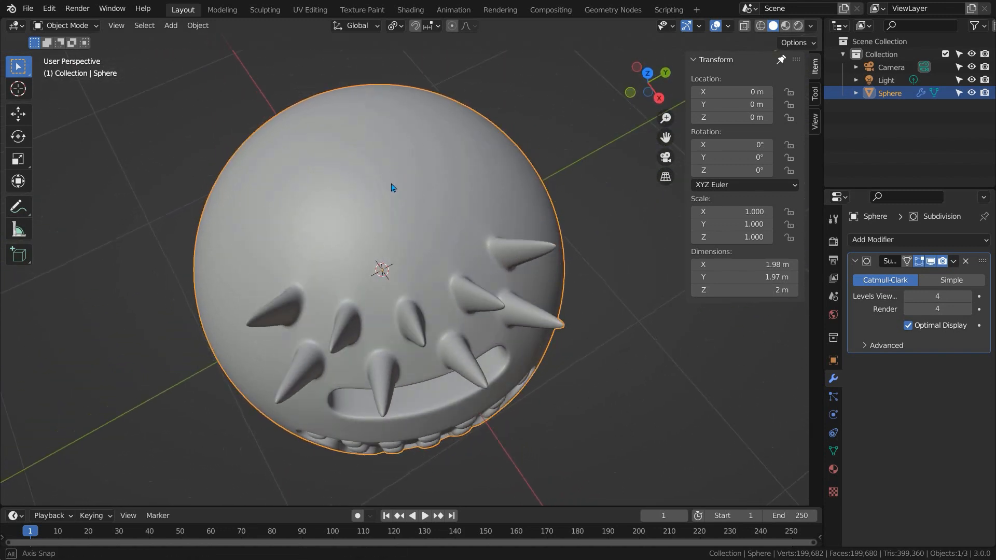
Step: Switch the viewport lighting to MatCap and choose the glossy red metallic material
{"action": "left_click", "coordinate": [812, 24]}
{"action": "left_click", "coordinate": [789, 89]}
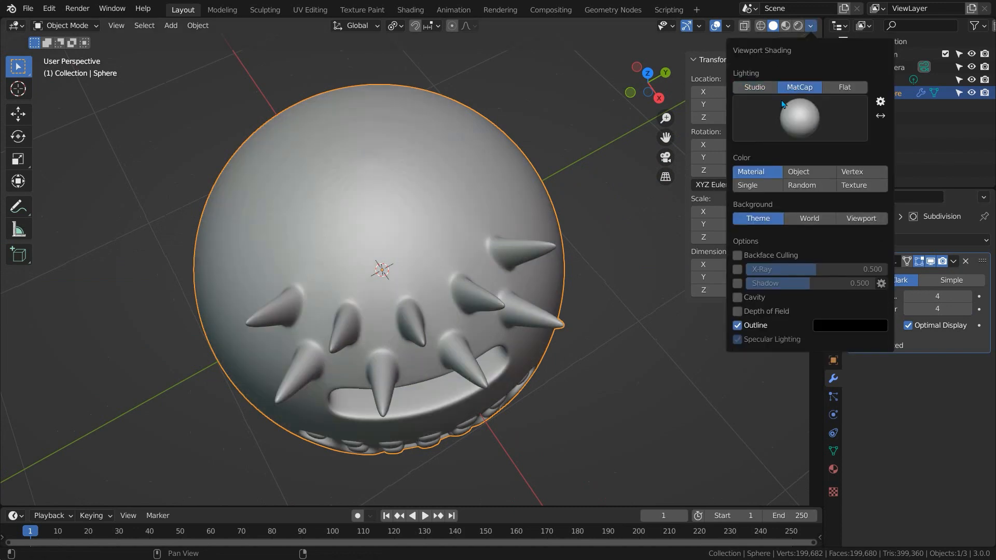
{"action": "left_click", "coordinate": [800, 120]}
{"action": "left_click", "coordinate": [605, 235]}
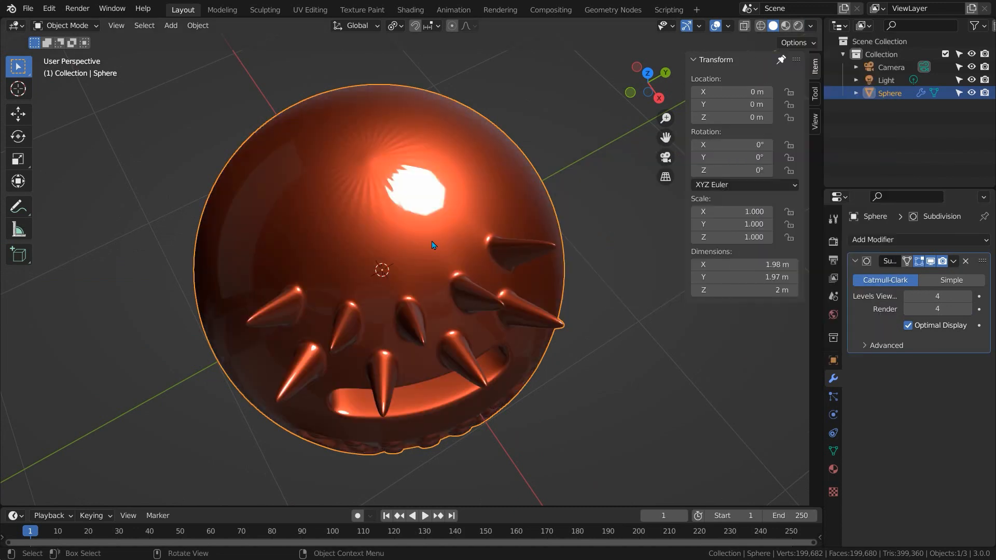
Step: Select the sphere's top and bottom pole vertices in Edit Mode and grow the selection to the ring around each
{"action": "middle_click_drag", "start_coordinate": [405, 178], "coordinate": [586, 325]}
{"action": "key", "text": "Tab"}
{"action": "key", "text": "alt+a"}
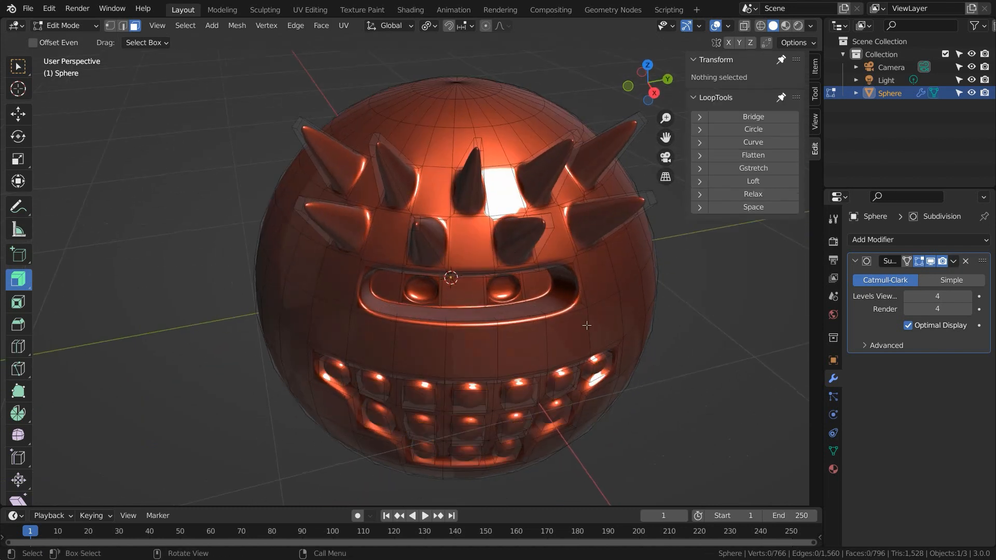
{"action": "middle_click_drag", "start_coordinate": [465, 97], "coordinate": [453, 390]}
{"action": "key", "text": "1"}
{"action": "left_click", "coordinate": [443, 146]}
{"action": "middle_click_drag", "start_coordinate": [535, 292], "coordinate": [537, 389]}
{"action": "key", "text": "ctrl+KP_Add"}
{"action": "key", "text": "ctrl+KP_Add"}
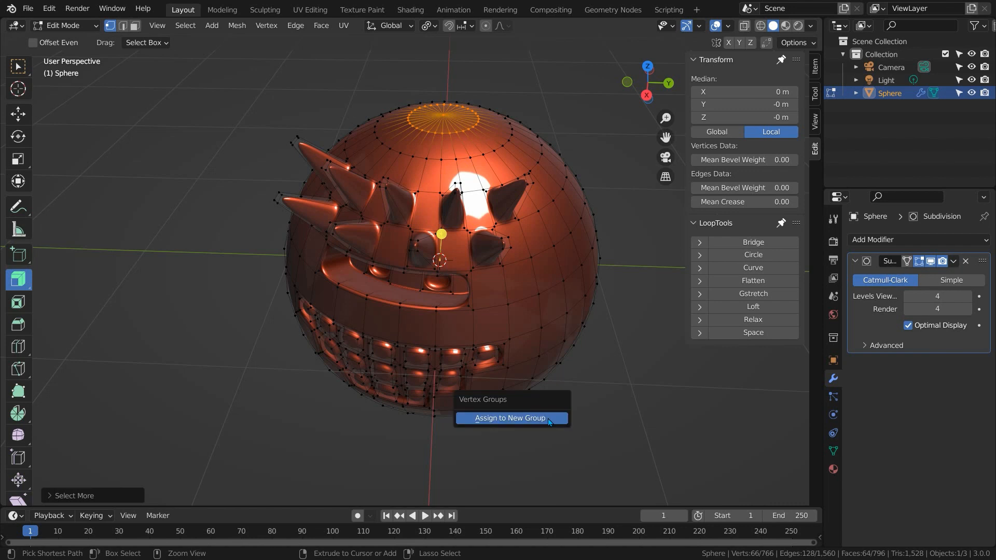
Step: Assign the selected pole vertices to a new vertex group named "Sphere Pole Fix" and return to Object Mode
{"action": "left_click", "coordinate": [547, 418]}
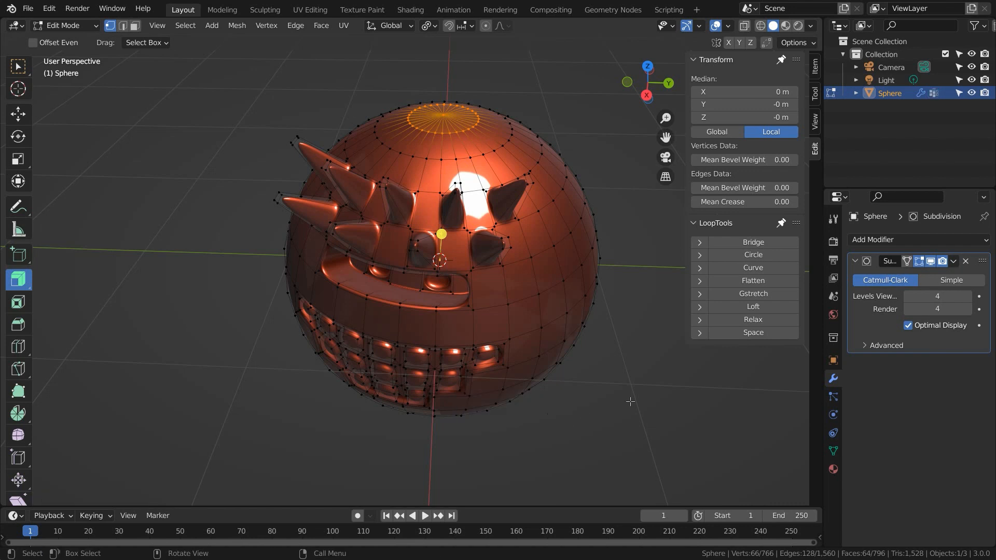
{"action": "left_click", "coordinate": [833, 451]}
{"action": "double_click", "coordinate": [902, 284]}
{"action": "type", "text": "Sphere Pole Fix"}
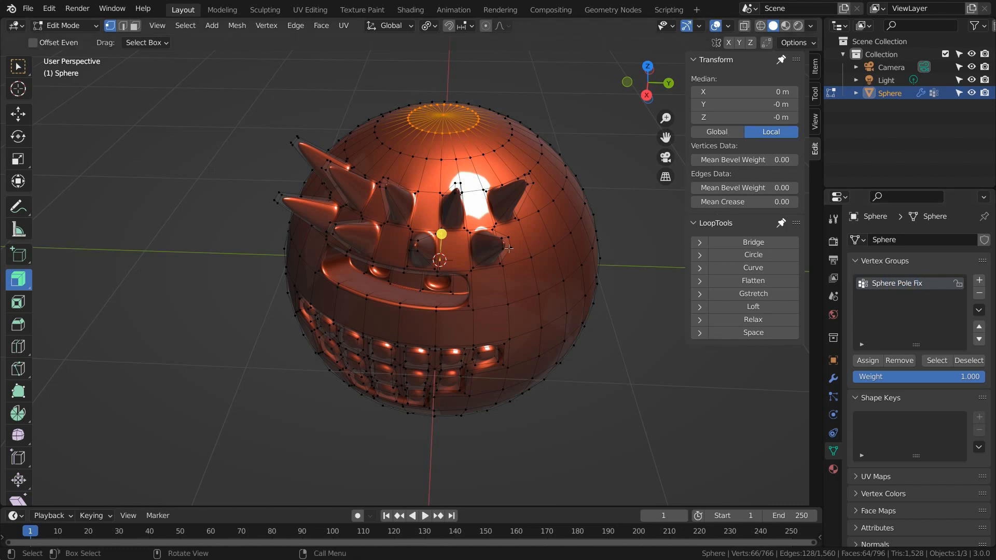
{"action": "key", "text": "2"}
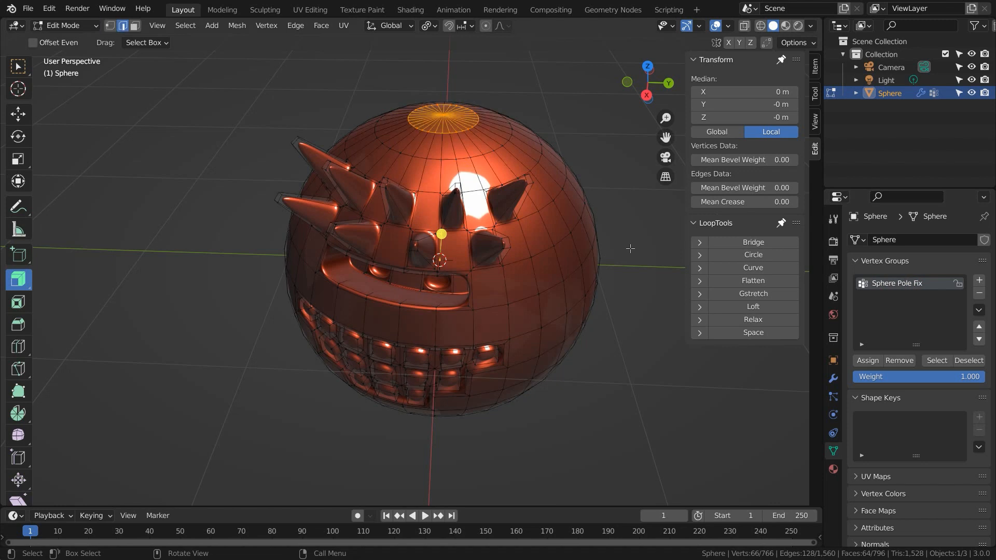
{"action": "key", "text": "Tab"}
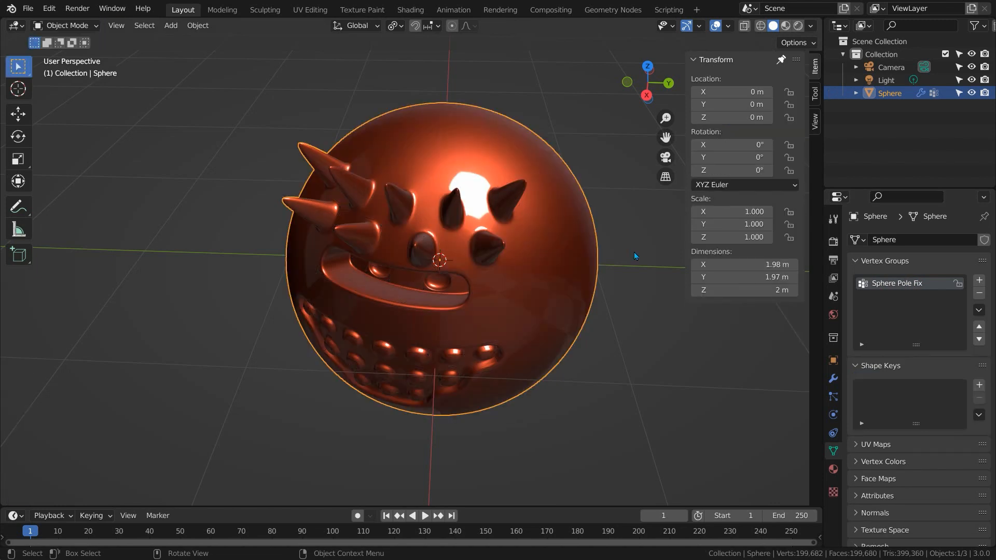
Step: Add a Normal Edit modifier limited to the "Sphere Pole Fix" vertex group, with Max Angle at 0°
{"action": "left_click", "coordinate": [833, 379]}
{"action": "left_click", "coordinate": [916, 238]}
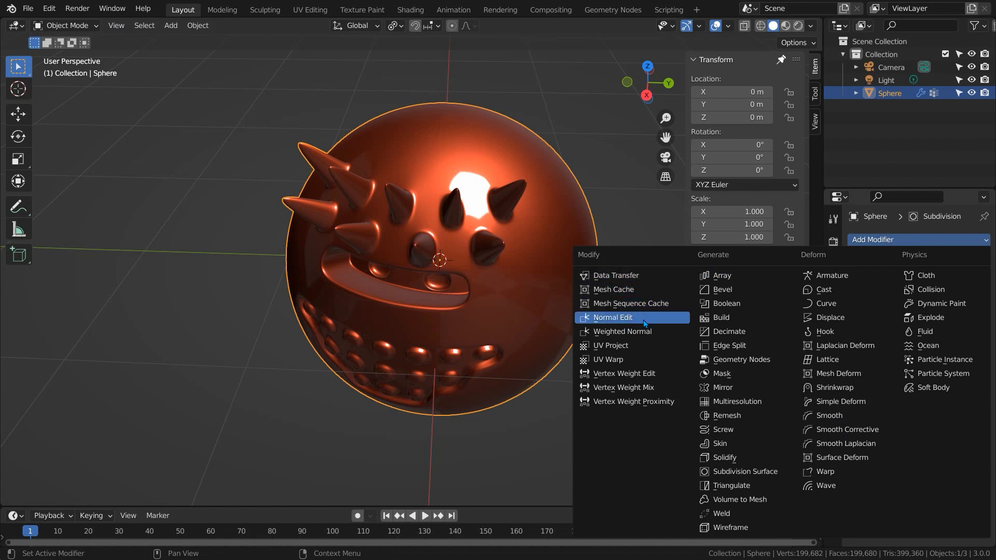
{"action": "left_click", "coordinate": [664, 318]}
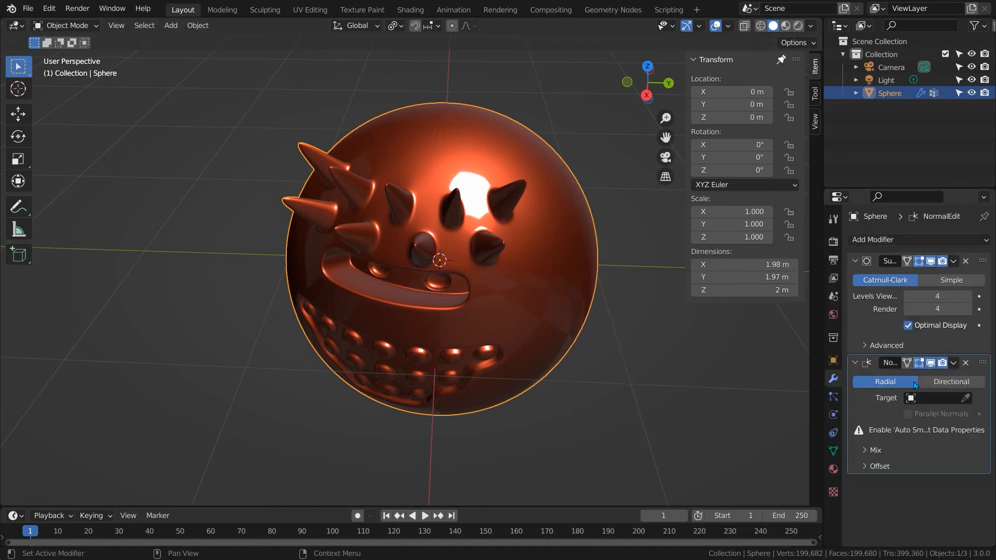
{"action": "left_click", "coordinate": [865, 449]}
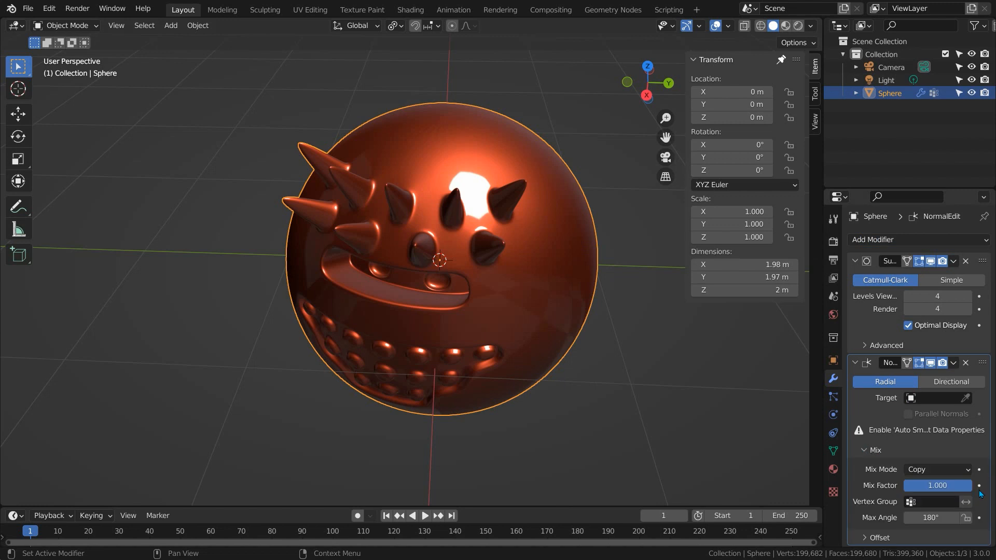
{"action": "left_click", "coordinate": [937, 503]}
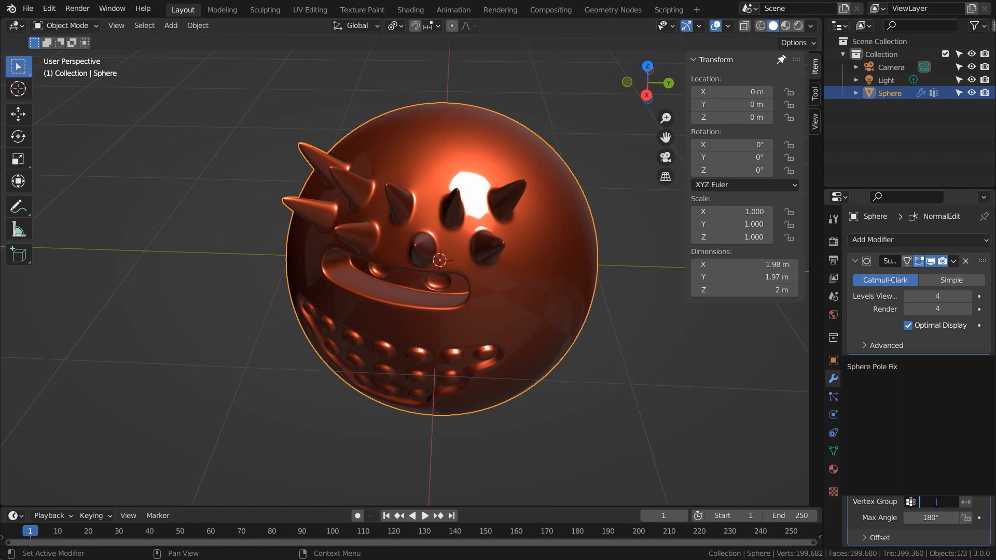
{"action": "left_click", "coordinate": [875, 366]}
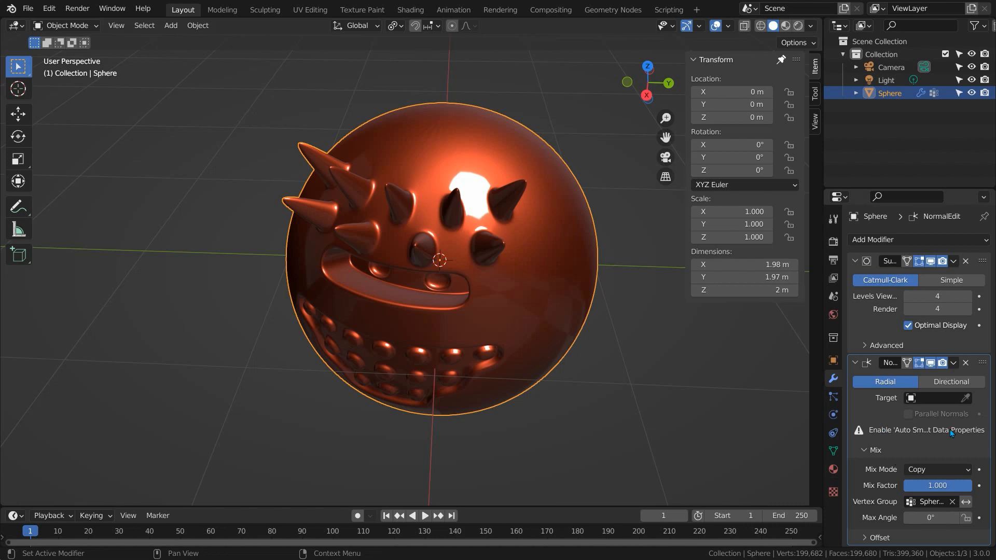
Step: Enable Auto Smooth in the mesh's normals settings and enter a new angle limit for it
{"action": "left_click", "coordinate": [834, 452]}
{"action": "scroll", "coordinate": [873, 446], "scroll_direction": "down", "scroll_amount": 2}
{"action": "left_click", "coordinate": [857, 470]}
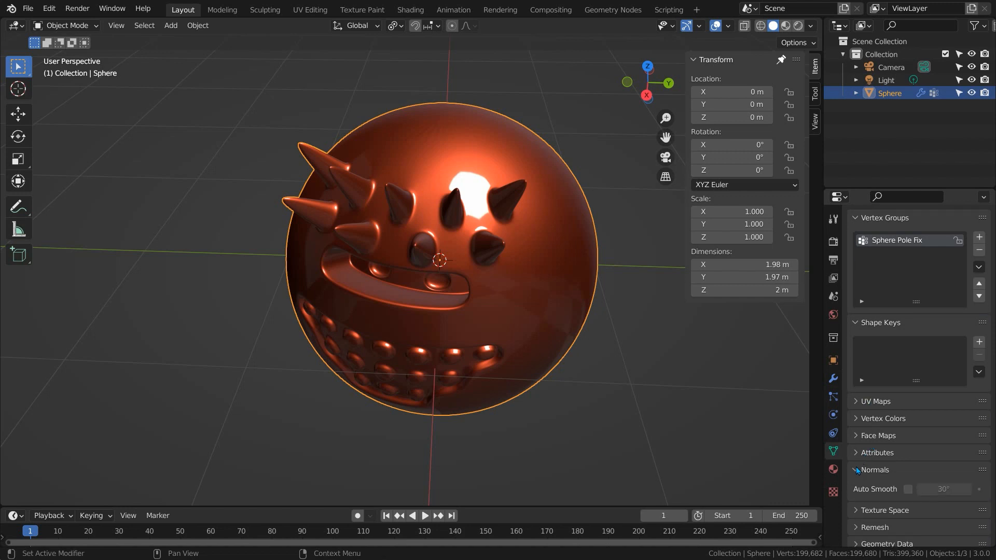
{"action": "left_click", "coordinate": [908, 489]}
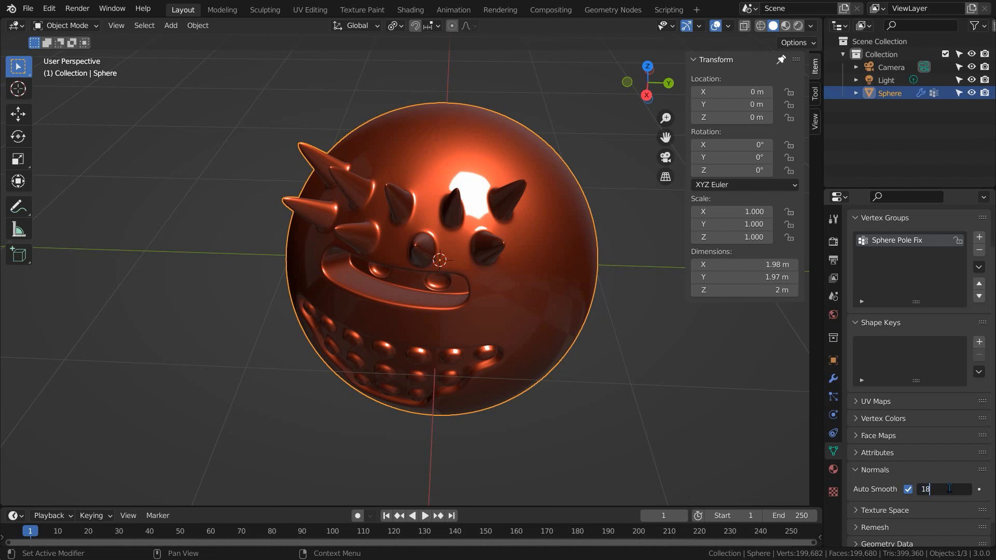
{"action": "key", "text": "Return"}
Step: Raise the Normal Edit modifier's Max Angle to 2° while checking the highlight at the sphere's top pole
{"action": "middle_click_drag", "start_coordinate": [386, 280], "coordinate": [417, 260]}
{"action": "left_click", "coordinate": [833, 379]}
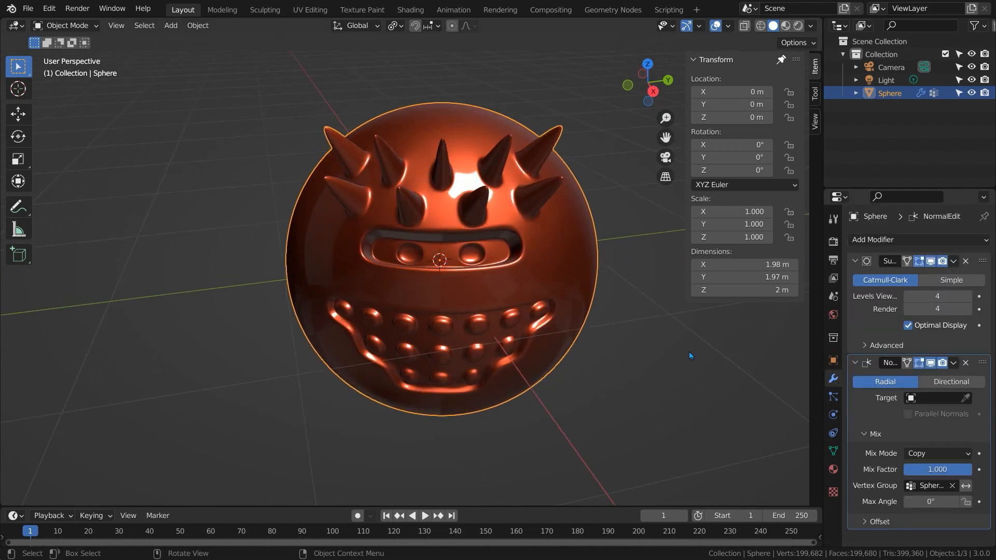
{"action": "middle_click_drag", "start_coordinate": [384, 113], "coordinate": [459, 238]}
{"action": "scroll", "coordinate": [455, 210], "scroll_direction": "up", "scroll_amount": 3}
{"action": "scroll", "coordinate": [492, 185], "scroll_direction": "up", "scroll_amount": 2}
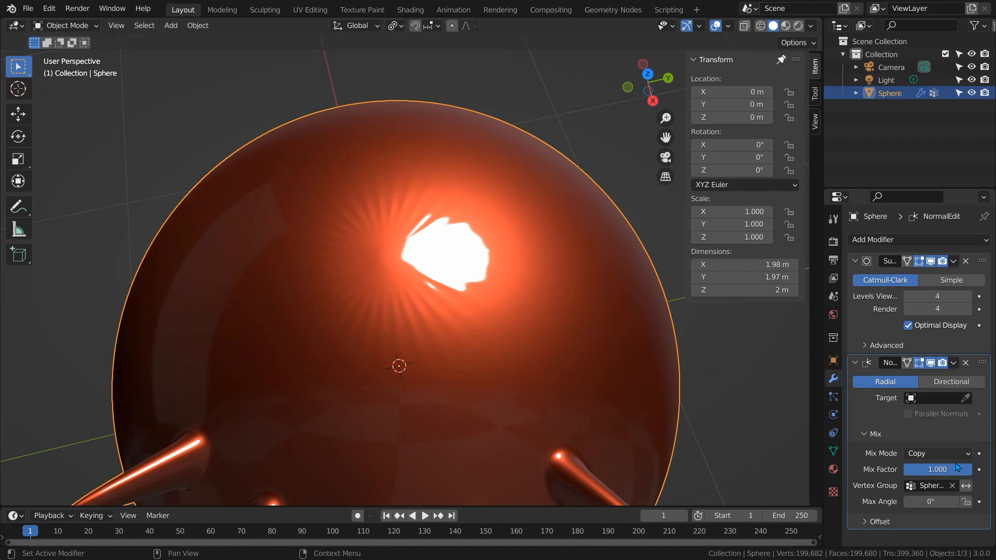
{"action": "left_click", "coordinate": [955, 502]}
{"action": "left_click", "coordinate": [955, 502]}
{"action": "left_click", "coordinate": [955, 502]}
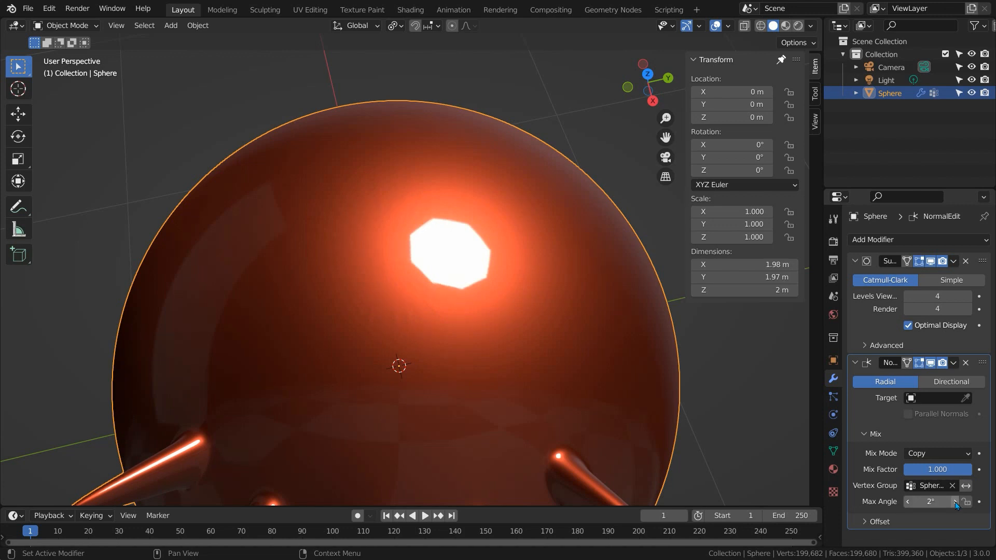
Step: Examine the shading of the top pole, spikes and face from several angles and distances
{"action": "middle_click_drag", "start_coordinate": [344, 318], "coordinate": [371, 299]}
{"action": "scroll", "coordinate": [370, 299], "scroll_direction": "down", "scroll_amount": 3}
{"action": "middle_click_drag", "start_coordinate": [444, 308], "coordinate": [410, 237]}
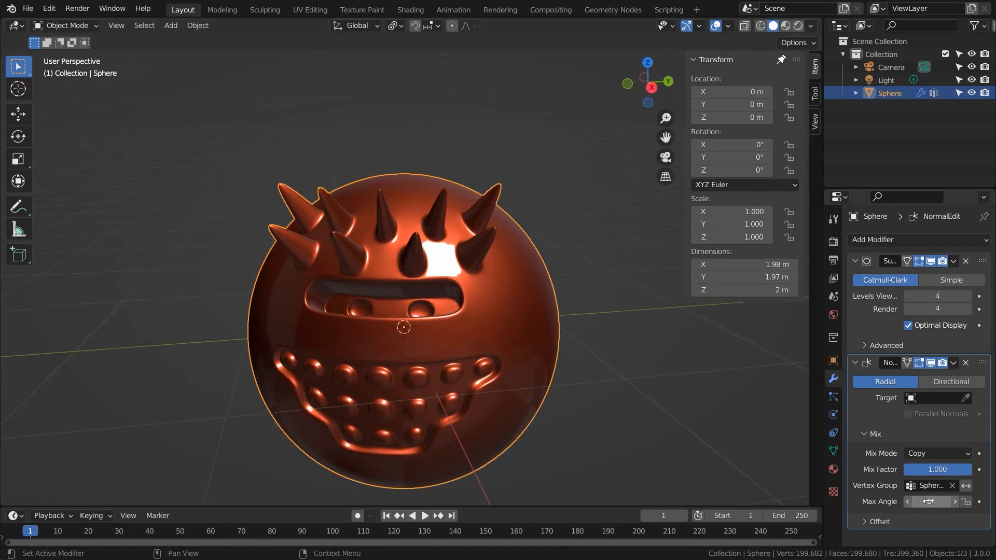
{"action": "middle_click_drag", "start_coordinate": [387, 218], "coordinate": [490, 251]}
{"action": "scroll", "coordinate": [490, 251], "scroll_direction": "up", "scroll_amount": 3}
{"action": "middle_click_drag", "start_coordinate": [527, 207], "coordinate": [529, 250], "text": "shift"}
{"action": "middle_click_drag", "start_coordinate": [529, 250], "coordinate": [450, 196]}
{"action": "scroll", "coordinate": [425, 207], "scroll_direction": "down", "scroll_amount": 3}
{"action": "middle_click_drag", "start_coordinate": [394, 217], "coordinate": [391, 283]}
Step: In Edit Mode with face selection, select the border face loop around the mouth and the loops around the lowest row of teeth
{"action": "key", "text": "Tab"}
{"action": "scroll", "coordinate": [391, 284], "scroll_direction": "up", "scroll_amount": 2}
{"action": "key", "text": "1"}
{"action": "left_click", "coordinate": [389, 244]}
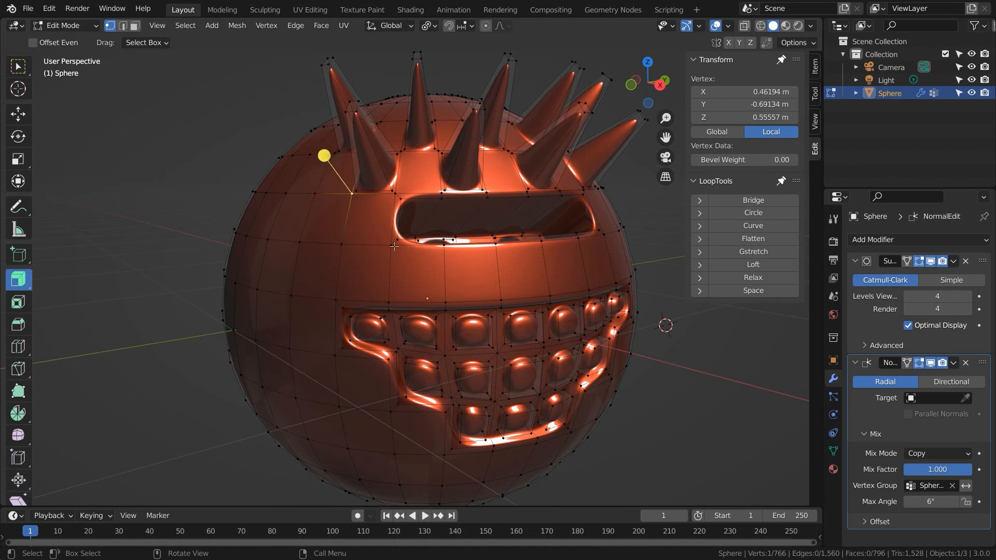
{"action": "middle_click_drag", "start_coordinate": [463, 309], "coordinate": [444, 285], "text": "shift"}
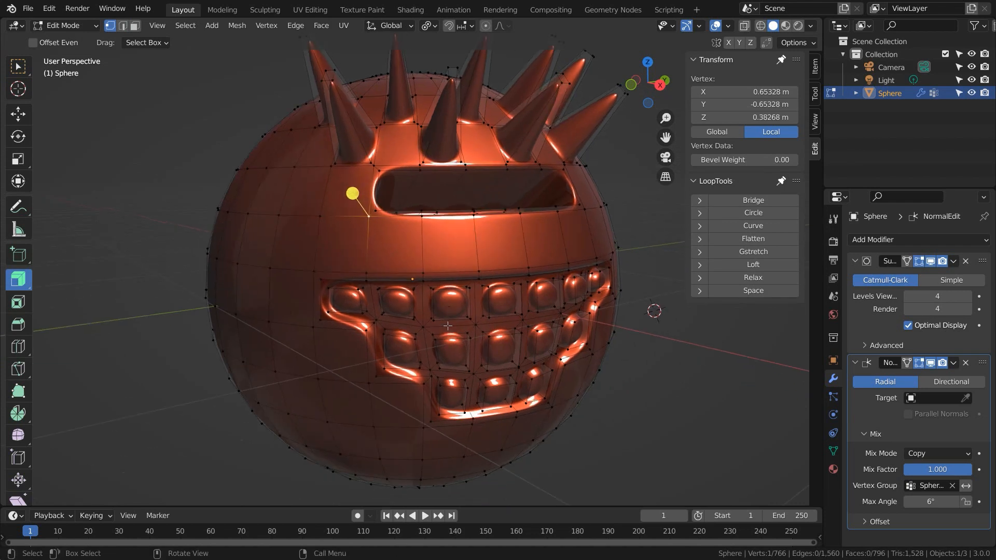
{"action": "key", "text": "3"}
{"action": "middle_click_drag", "start_coordinate": [443, 335], "coordinate": [401, 295]}
{"action": "scroll", "coordinate": [436, 282], "scroll_direction": "up", "scroll_amount": 5}
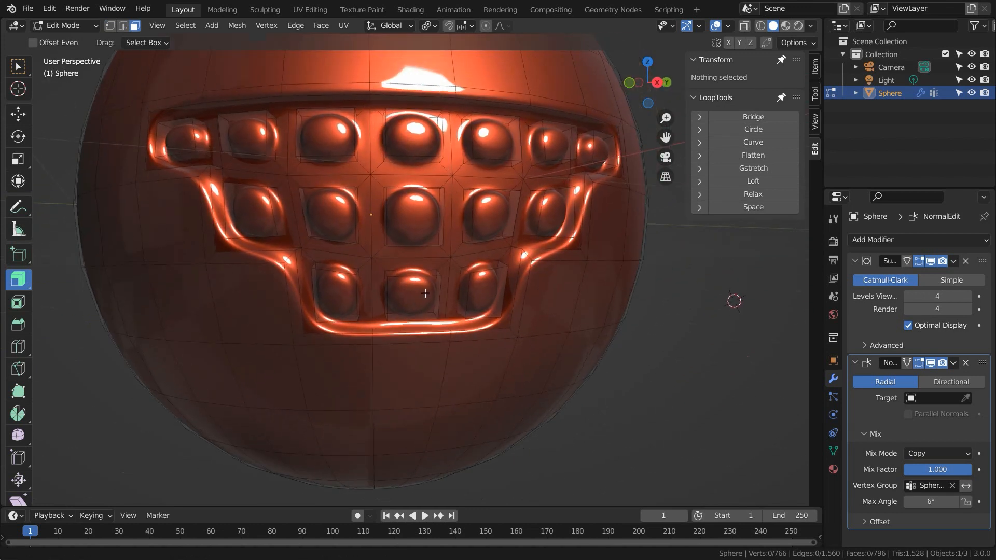
{"action": "left_click", "coordinate": [300, 341], "text": "alt+shift"}
{"action": "left_click", "coordinate": [364, 264], "text": "alt+shift"}
{"action": "left_click", "coordinate": [376, 267], "text": "alt+shift"}
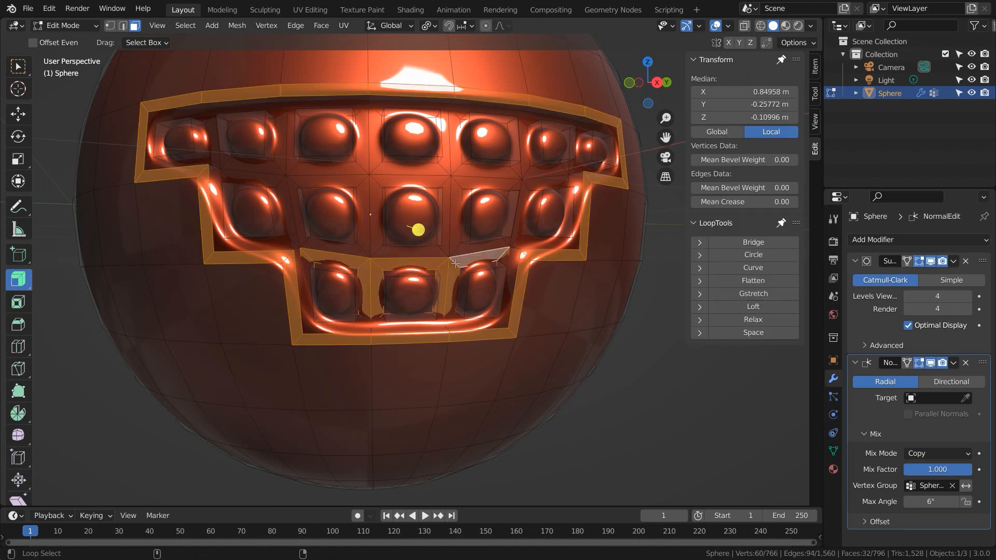
Step: Add the face loops around the middle and upper rows of teeth to the selection
{"action": "left_click", "coordinate": [459, 248], "text": "alt+shift"}
{"action": "left_click", "coordinate": [380, 252], "text": "alt+shift"}
{"action": "left_click", "coordinate": [305, 244], "text": "alt+shift"}
{"action": "left_click", "coordinate": [292, 242], "text": "alt+shift"}
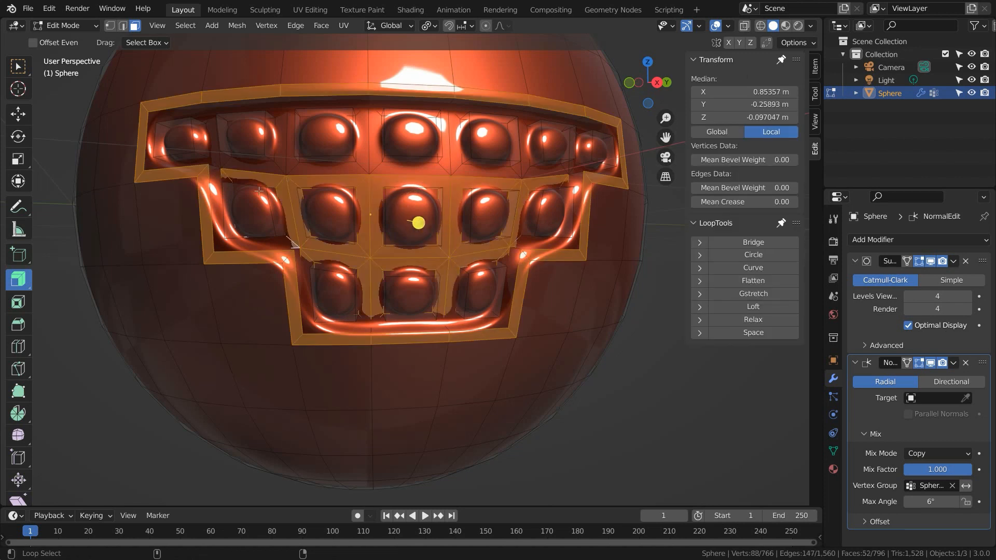
{"action": "left_click", "coordinate": [288, 168], "text": "alt+shift"}
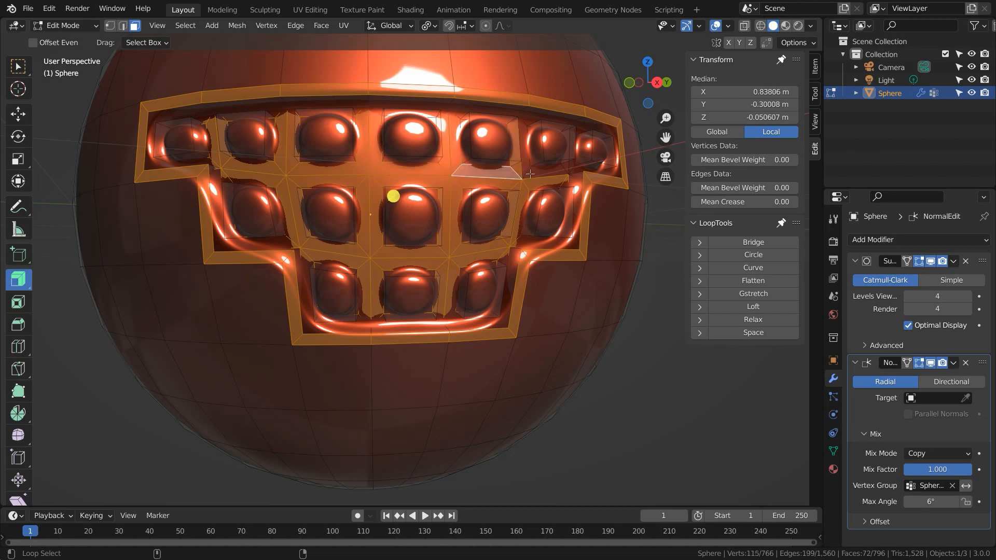
Step: Add the border face loop of the eye slot and the loops around both eyes to the selection
{"action": "middle_click_drag", "start_coordinate": [444, 117], "coordinate": [448, 356], "text": "shift"}
{"action": "middle_click_drag", "start_coordinate": [426, 208], "coordinate": [420, 255]}
{"action": "left_click", "coordinate": [213, 298], "text": "alt+shift"}
{"action": "left_click", "coordinate": [304, 255], "text": "alt+shift"}
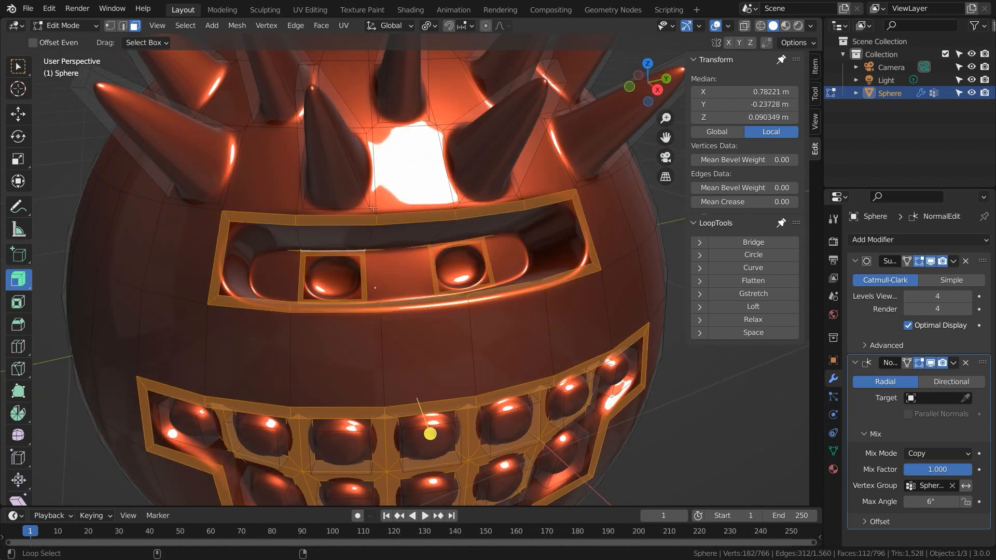
Step: Add the face loops around the bases of the spikes to the selection
{"action": "left_click", "coordinate": [456, 207], "text": "alt+shift"}
{"action": "mouse_move", "coordinate": [456, 206]}
{"action": "middle_mouse_down"}
{"action": "mouse_move", "coordinate": [487, 240]}
{"action": "mouse_move", "coordinate": [443, 210]}
{"action": "middle_mouse_up"}
{"action": "left_click", "coordinate": [444, 209], "text": "alt+shift"}
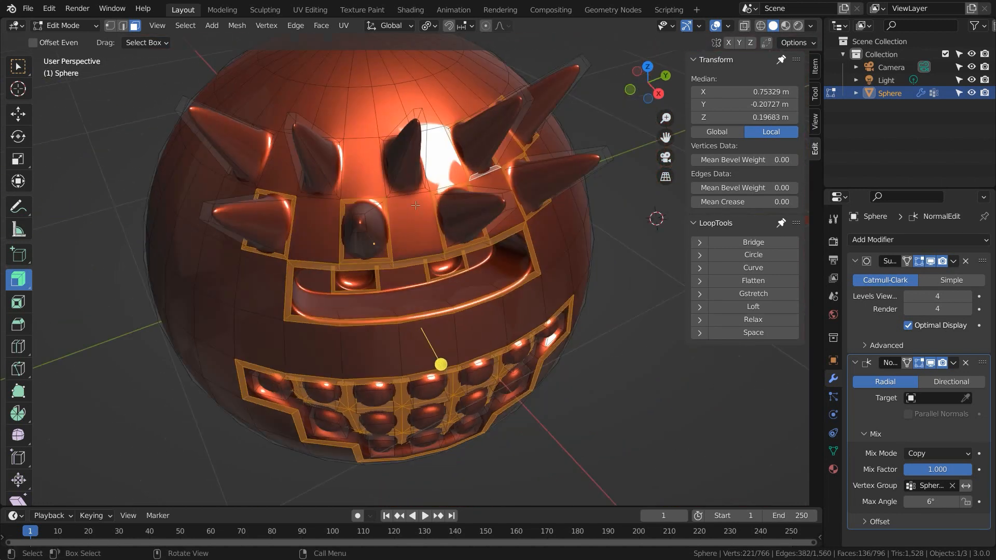
Step: Assign the selected mouth, tooth, eye and spike face loops to a new vertex group
{"action": "scroll", "coordinate": [479, 255], "scroll_direction": "down", "scroll_amount": 5}
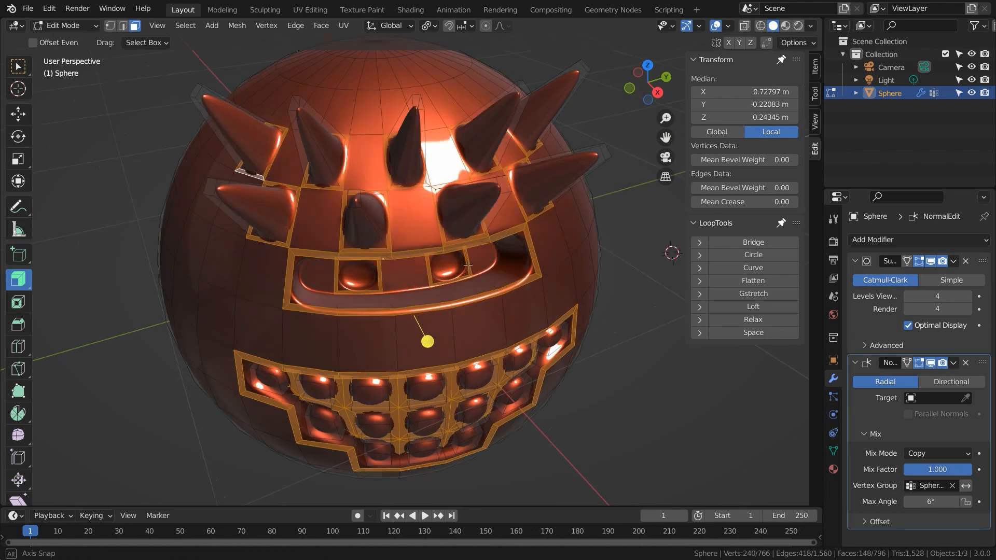
{"action": "key", "text": "ctrl+g"}
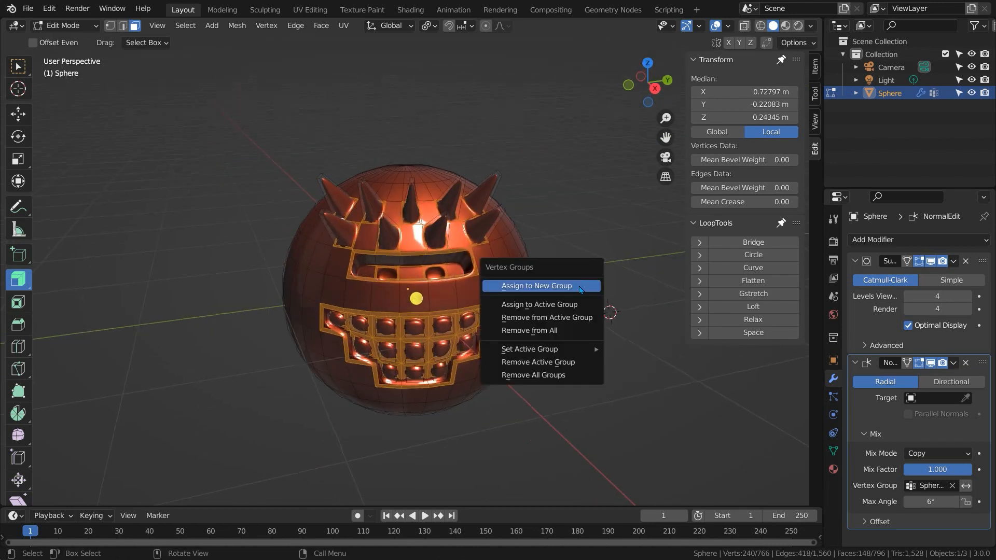
{"action": "left_click", "coordinate": [580, 287]}
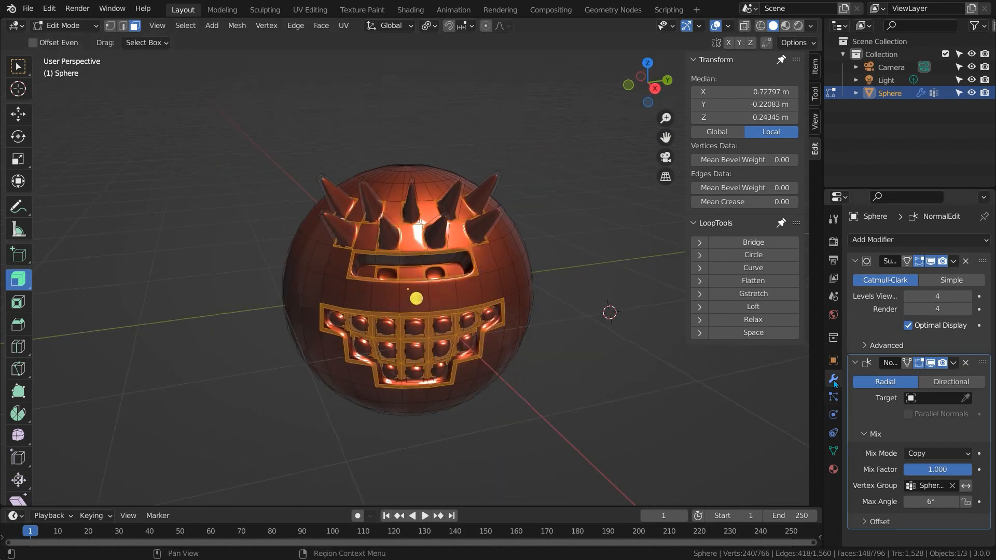
Step: Add a second Normal Edit modifier with Max Angle 0° and limit it to the vertex group "Group"
{"action": "left_click", "coordinate": [891, 240]}
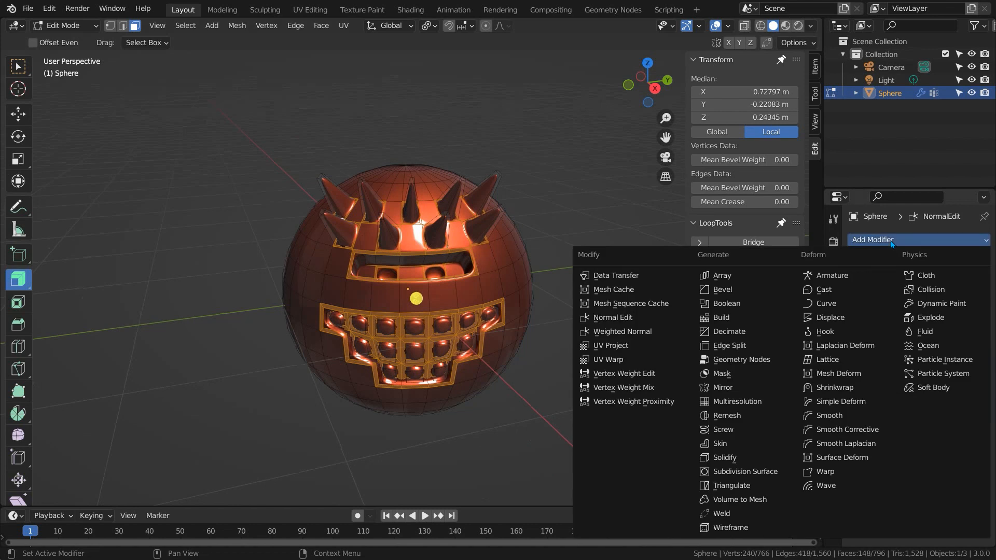
{"action": "left_click", "coordinate": [638, 319]}
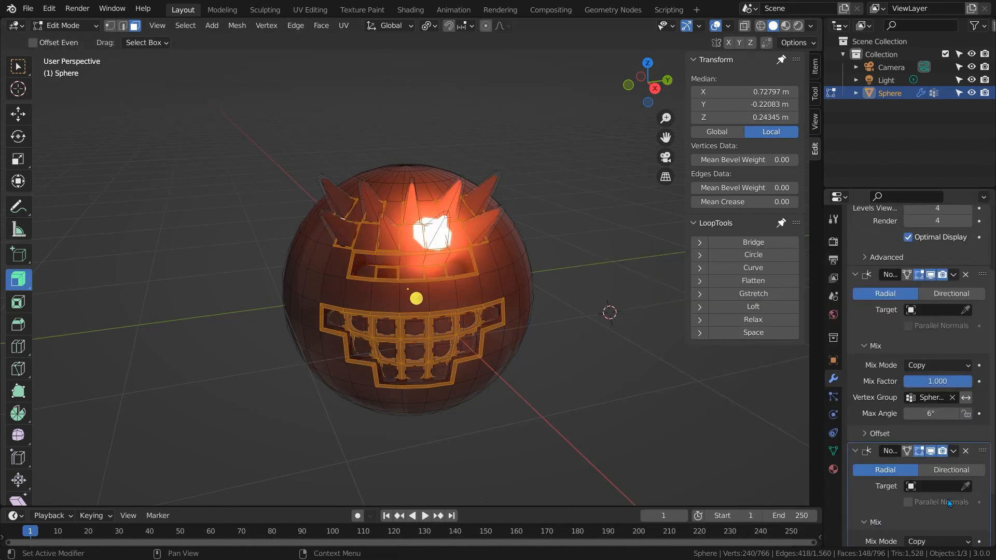
{"action": "scroll", "coordinate": [905, 512], "scroll_direction": "down", "scroll_amount": 3}
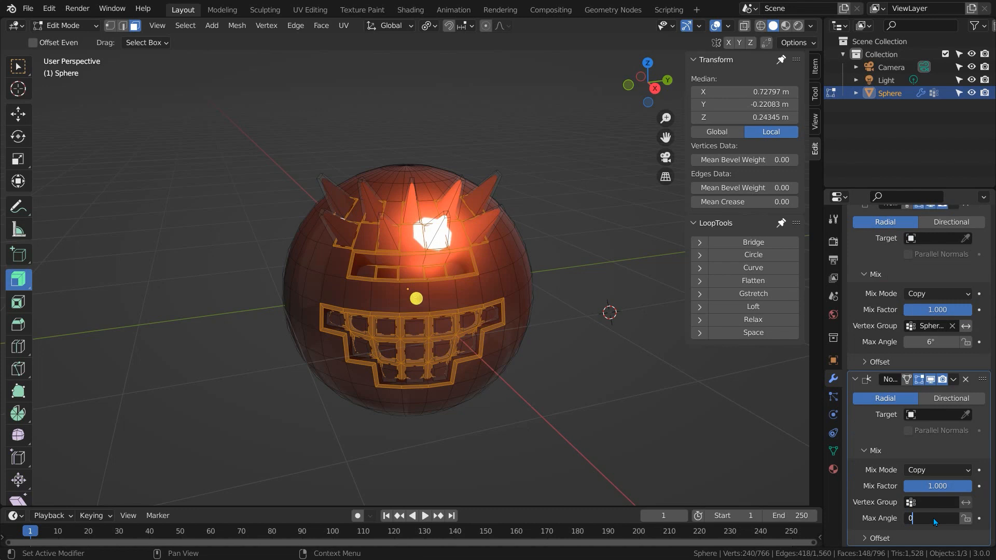
{"action": "key", "text": "Return"}
{"action": "left_click", "coordinate": [922, 501]}
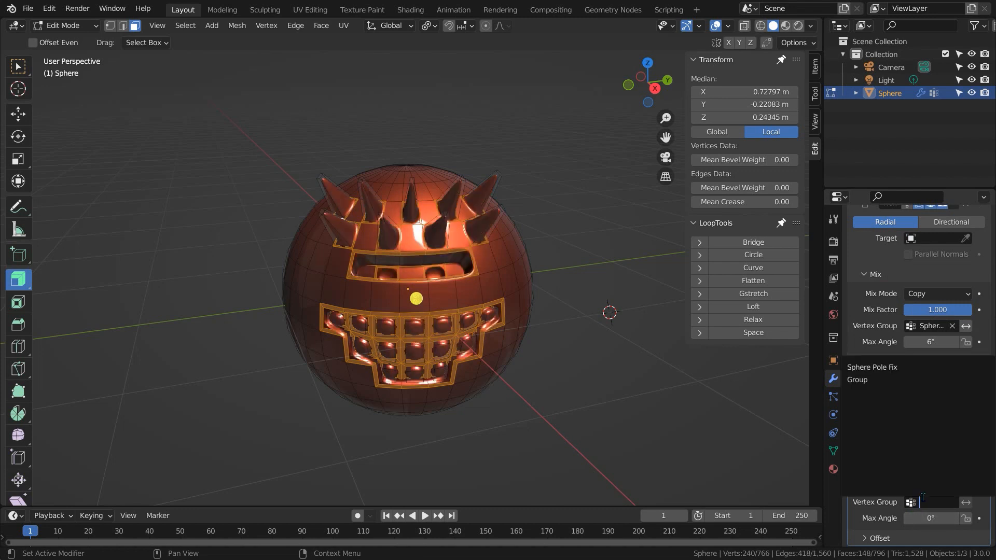
{"action": "left_click", "coordinate": [864, 381]}
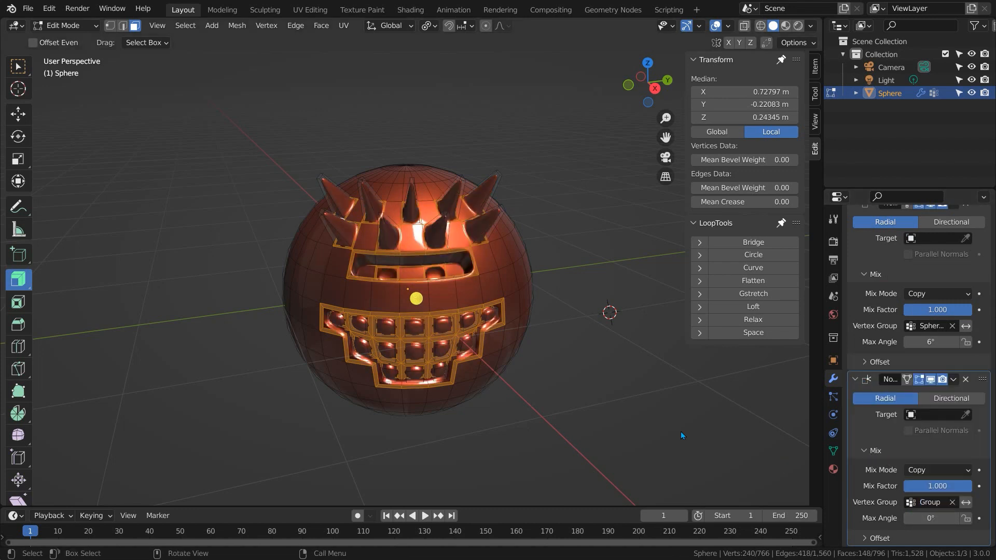
Step: Return to Object Mode, set the second Normal Edit modifier's Max Angle to 4.2° and check the shading from several sides
{"action": "key", "text": "Tab"}
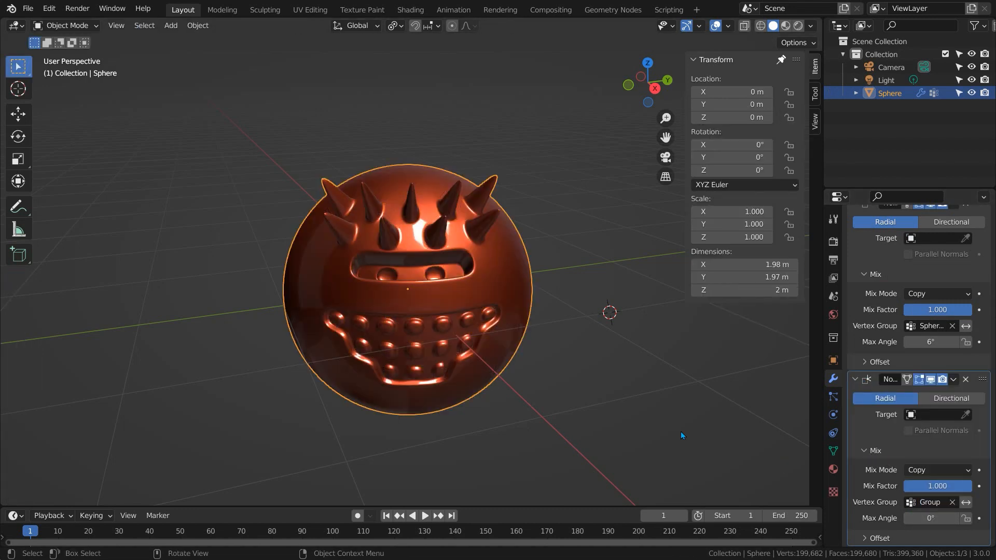
{"action": "left_click", "coordinate": [931, 519]}
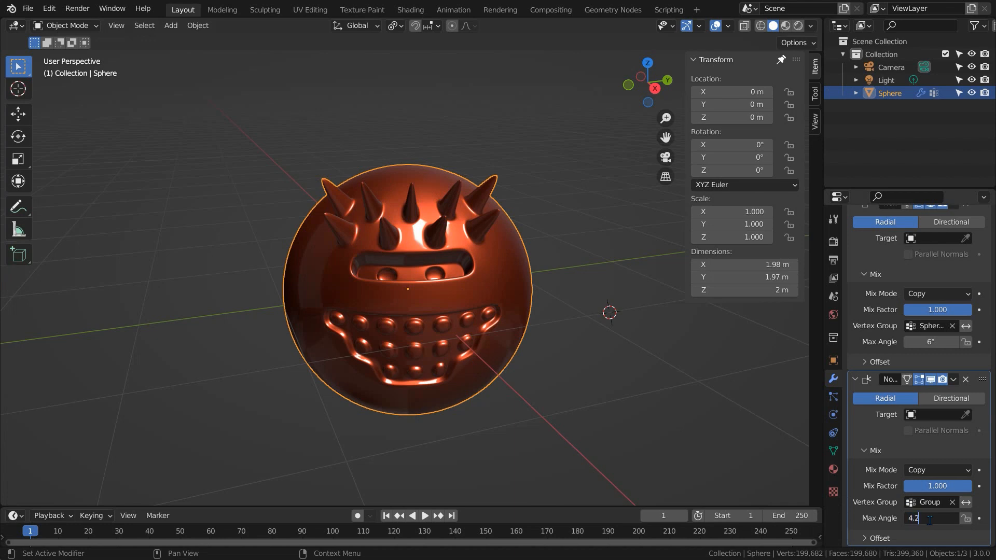
{"action": "type", "text": "4.2"}
{"action": "key", "text": "Return"}
{"action": "scroll", "coordinate": [457, 277], "scroll_direction": "up", "scroll_amount": 8}
{"action": "mouse_move", "coordinate": [468, 347]}
{"action": "middle_mouse_down"}
{"action": "mouse_move", "coordinate": [484, 328]}
{"action": "mouse_move", "coordinate": [513, 335]}
{"action": "mouse_move", "coordinate": [477, 307]}
{"action": "mouse_move", "coordinate": [456, 328]}
{"action": "mouse_move", "coordinate": [456, 343]}
{"action": "middle_mouse_up"}
{"action": "scroll", "coordinate": [456, 280], "scroll_direction": "down", "scroll_amount": 3}
{"action": "middle_click_drag", "start_coordinate": [432, 165], "coordinate": [324, 245]}
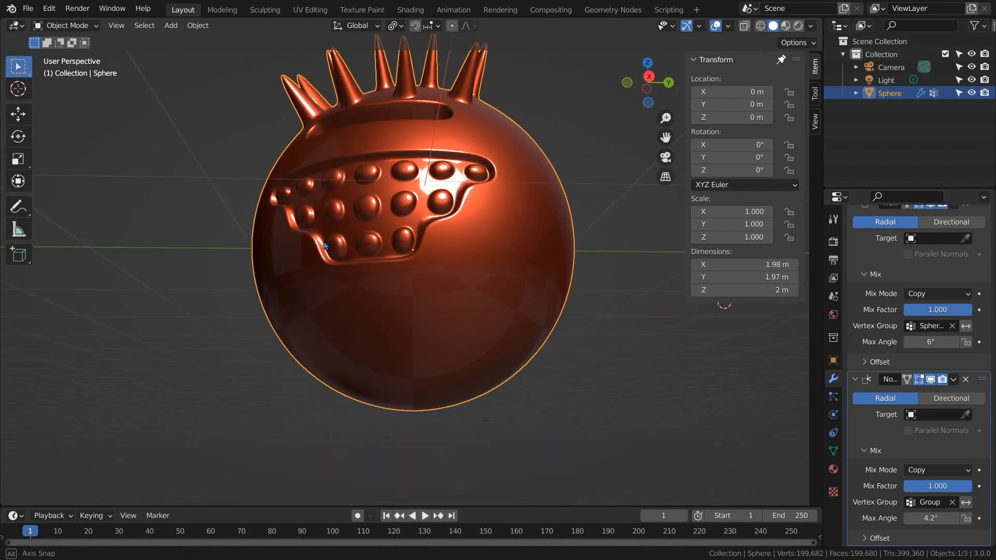
Step: Try a Simple Deform modifier on the sphere, switching it from Twist to Bend, and undo it
{"action": "scroll", "coordinate": [914, 267], "scroll_direction": "up", "scroll_amount": 6}
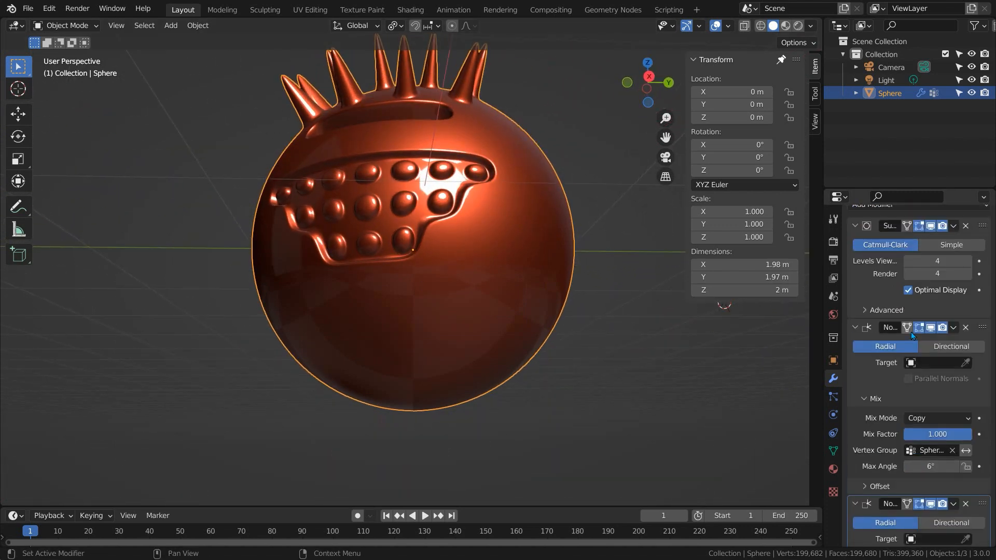
{"action": "left_click", "coordinate": [883, 241]}
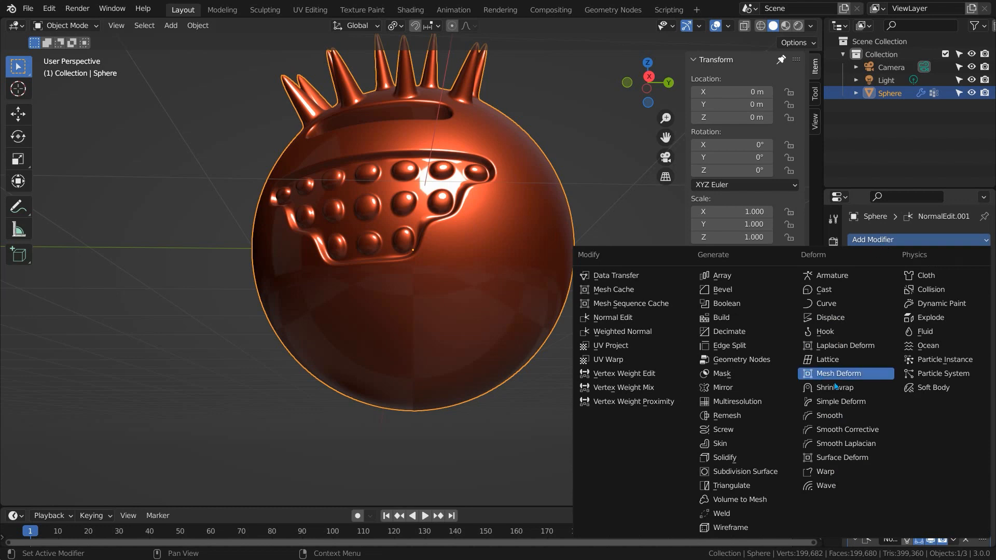
{"action": "left_click", "coordinate": [850, 406]}
{"action": "scroll", "coordinate": [935, 434], "scroll_direction": "down", "scroll_amount": 5}
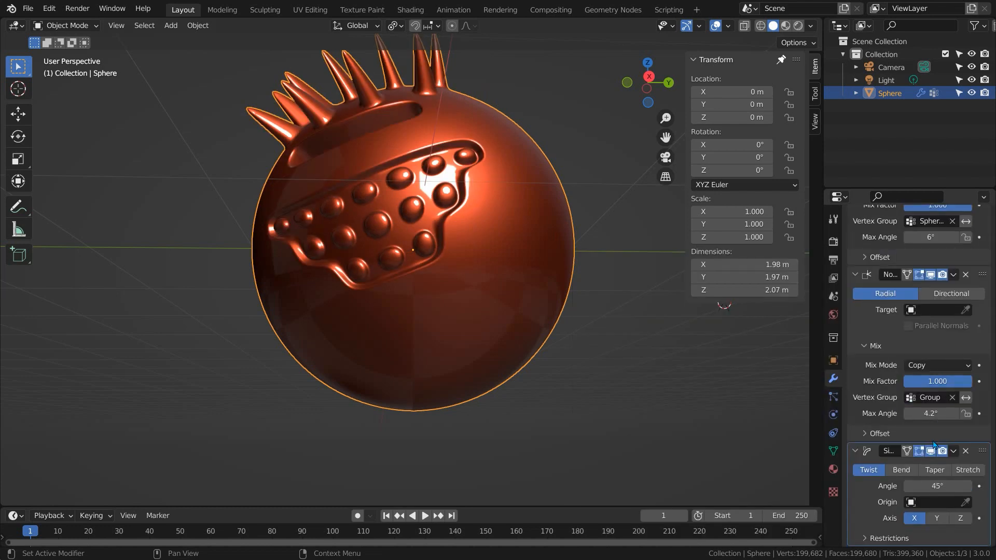
{"action": "left_click", "coordinate": [901, 470]}
{"action": "middle_click_drag", "start_coordinate": [455, 208], "coordinate": [463, 274]}
{"action": "key", "text": "ctrl+z"}
Step: Create a new material for the sphere and set its base color to black
{"action": "scroll", "coordinate": [460, 274], "scroll_direction": "down", "scroll_amount": 1}
{"action": "scroll", "coordinate": [398, 259], "scroll_direction": "up", "scroll_amount": 1}
{"action": "middle_click_drag", "start_coordinate": [398, 257], "coordinate": [419, 270]}
{"action": "left_click", "coordinate": [833, 470]}
{"action": "left_click", "coordinate": [895, 294]}
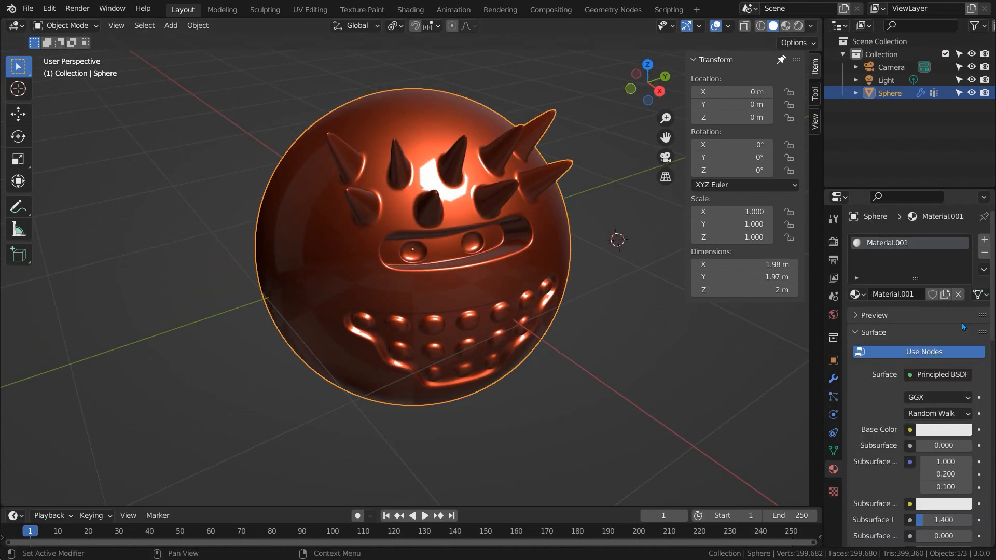
{"action": "scroll", "coordinate": [962, 322], "scroll_direction": "down", "scroll_amount": 5}
{"action": "left_click", "coordinate": [942, 327]}
{"action": "left_click_drag", "start_coordinate": [964, 177], "coordinate": [962, 238]}
Step: Show the model in material preview shading and set the black material's Roughness to 0.472
{"action": "left_click", "coordinate": [785, 26]}
{"action": "middle_click_drag", "start_coordinate": [587, 362], "coordinate": [479, 231]}
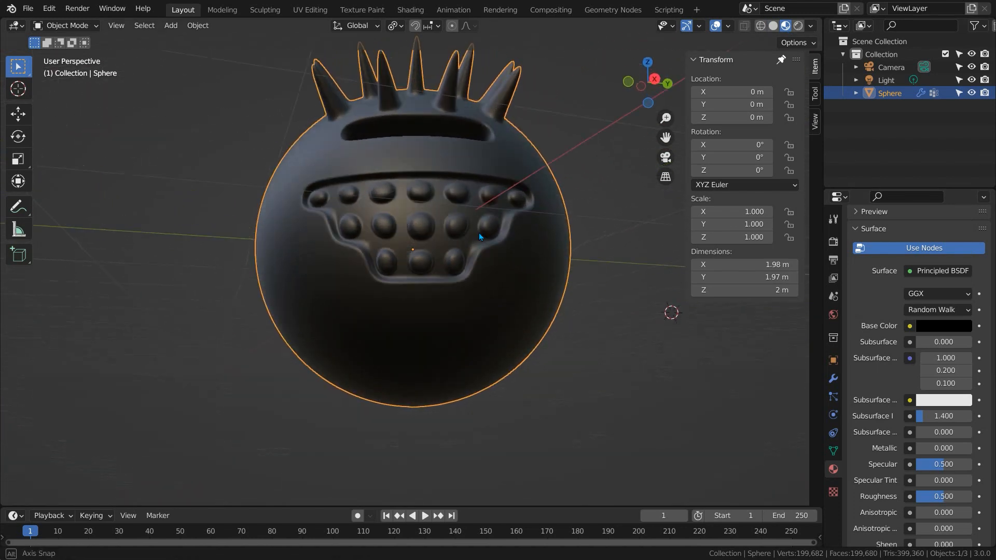
{"action": "scroll", "coordinate": [950, 446], "scroll_direction": "down", "scroll_amount": 2}
{"action": "left_click_drag", "start_coordinate": [952, 455], "coordinate": [925, 455]}
{"action": "middle_click_drag", "start_coordinate": [480, 228], "coordinate": [655, 355]}
{"action": "left_click_drag", "start_coordinate": [932, 455], "coordinate": [958, 455]}
Step: In Edit Mode, select the center faces of both eyes and grow the selection to cover the whole eyeballs
{"action": "key", "text": "Tab"}
{"action": "middle_click_drag", "start_coordinate": [565, 215], "coordinate": [536, 235]}
{"action": "left_click", "coordinate": [503, 213]}
{"action": "left_click", "coordinate": [441, 216], "text": "shift"}
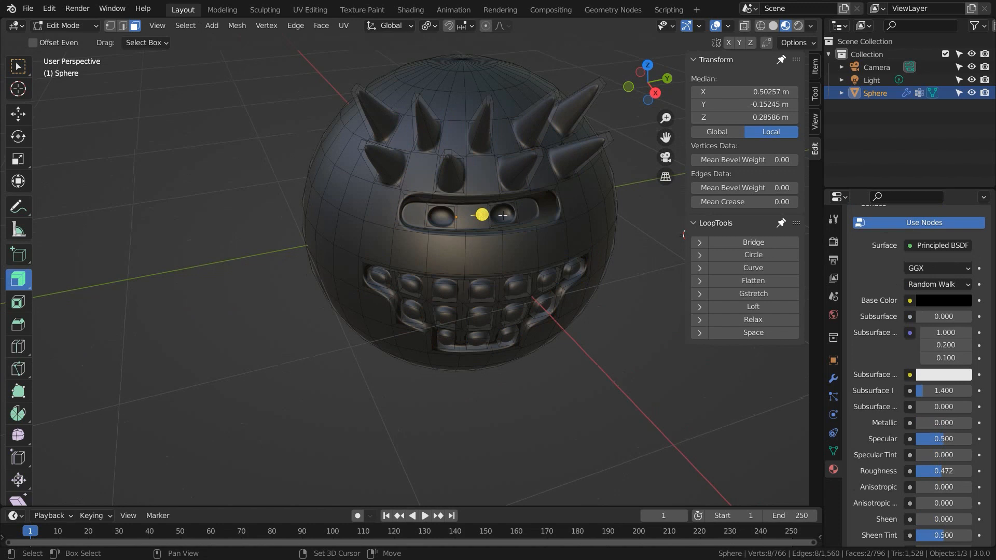
{"action": "key", "text": "ctrl+KP_Add"}
Step: Create a material in a second slot, assign it to the selected eye faces and set its base color to orange
{"action": "scroll", "coordinate": [888, 363], "scroll_direction": "up", "scroll_amount": 5}
{"action": "left_click", "coordinate": [984, 239]}
{"action": "left_click", "coordinate": [891, 320]}
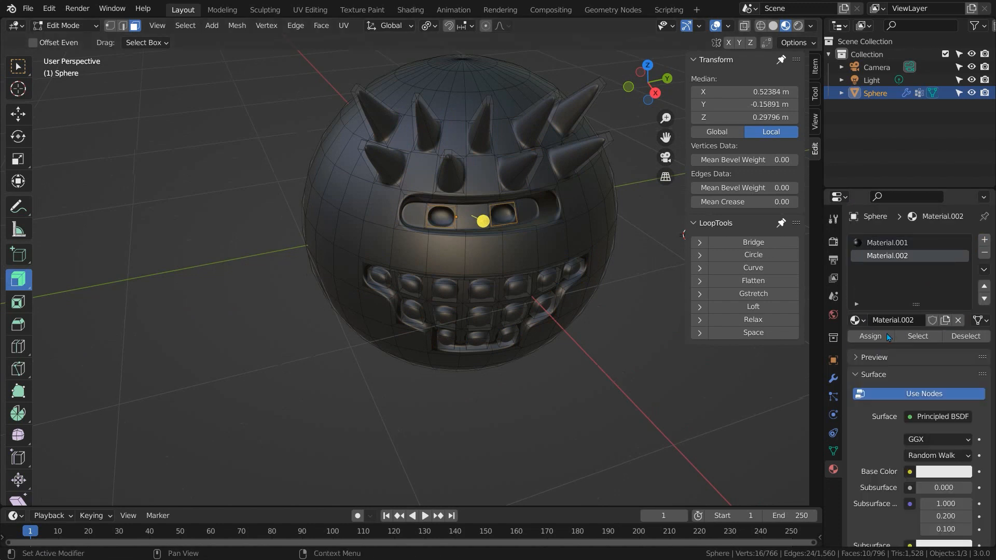
{"action": "left_click", "coordinate": [934, 473]}
{"action": "left_click", "coordinate": [928, 337]}
Step: Set the eye material's emission color to bright red
{"action": "scroll", "coordinate": [925, 450], "scroll_direction": "down", "scroll_amount": 10}
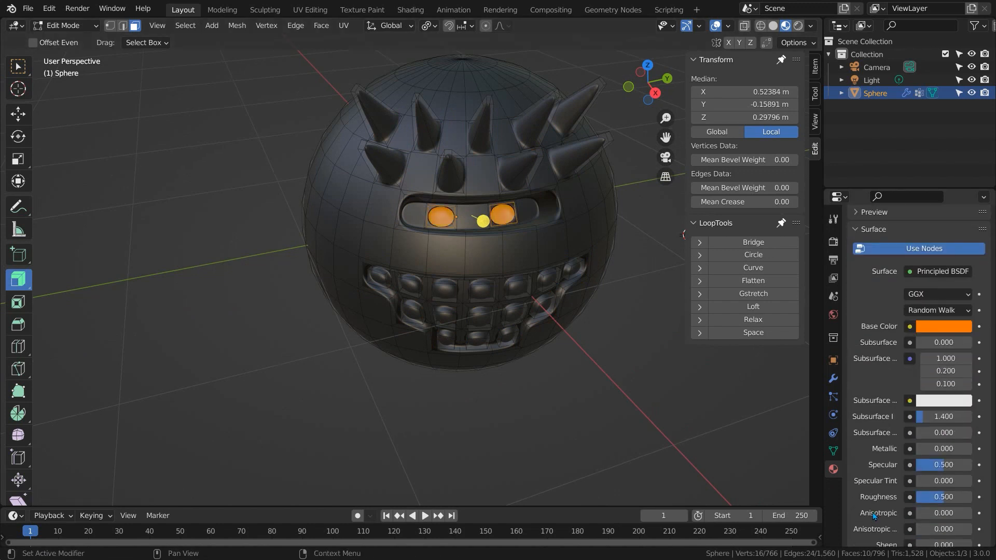
{"action": "left_click", "coordinate": [933, 431]}
{"action": "left_click_drag", "start_coordinate": [962, 330], "coordinate": [961, 243]}
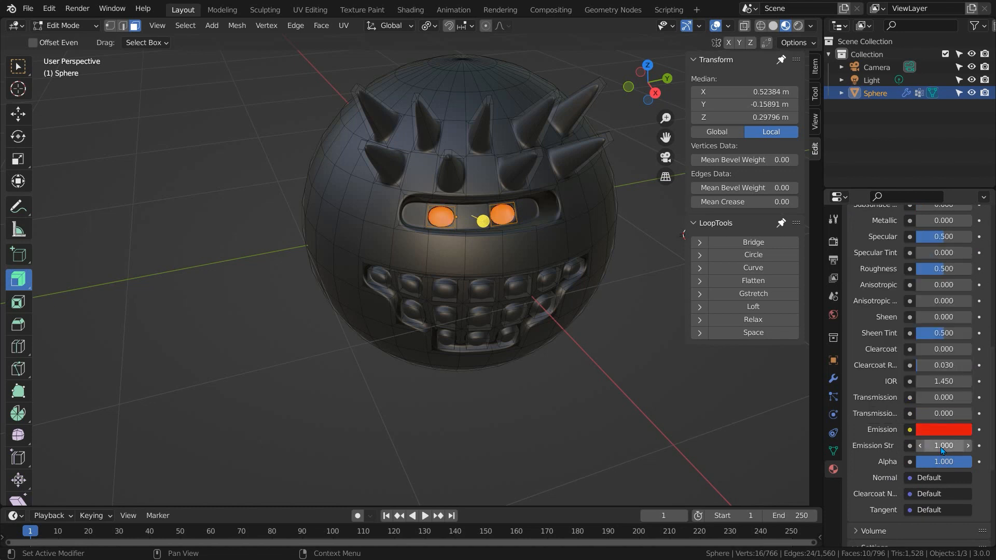
Step: Select the faces on the floor of the eye slot around the eyes and grow the selection
{"action": "left_click", "coordinate": [414, 217]}
{"action": "left_click", "coordinate": [476, 220], "text": "shift"}
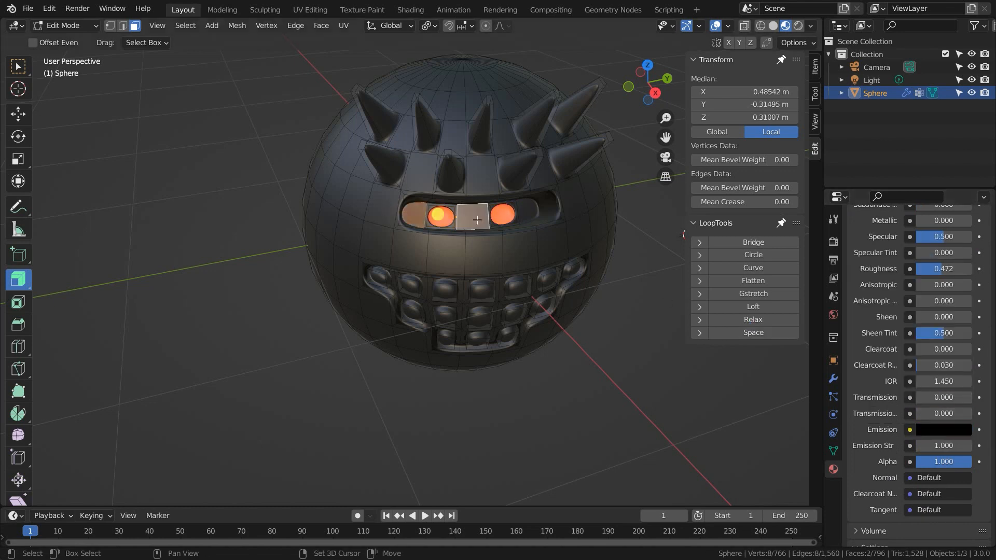
{"action": "key", "text": "ctrl+l"}
Step: Assign a separate copy of Material.001 in a third slot to the selected slot faces and set its Specular to 0
{"action": "scroll", "coordinate": [926, 412], "scroll_direction": "up", "scroll_amount": 10}
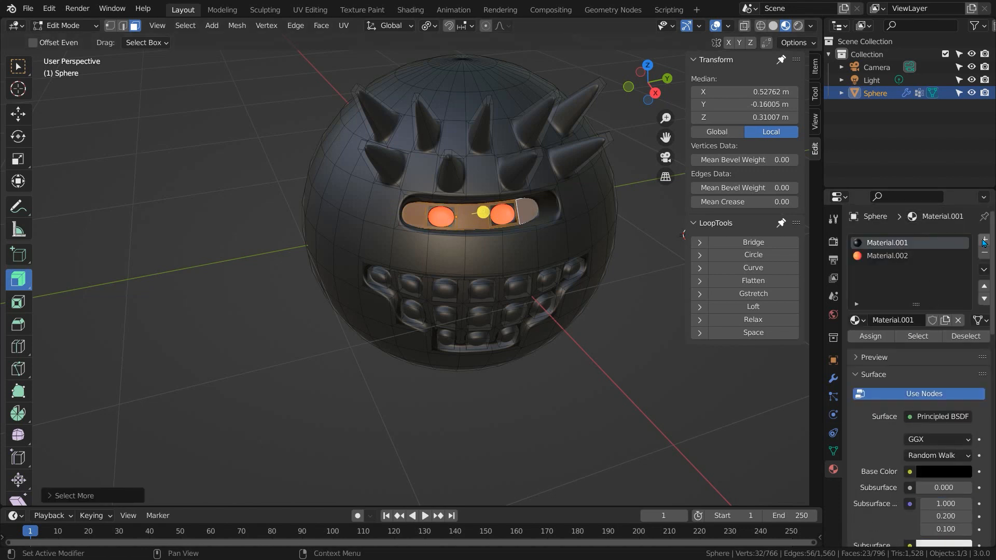
{"action": "left_click", "coordinate": [984, 239]}
{"action": "left_click", "coordinate": [856, 320]}
{"action": "left_click", "coordinate": [799, 352]}
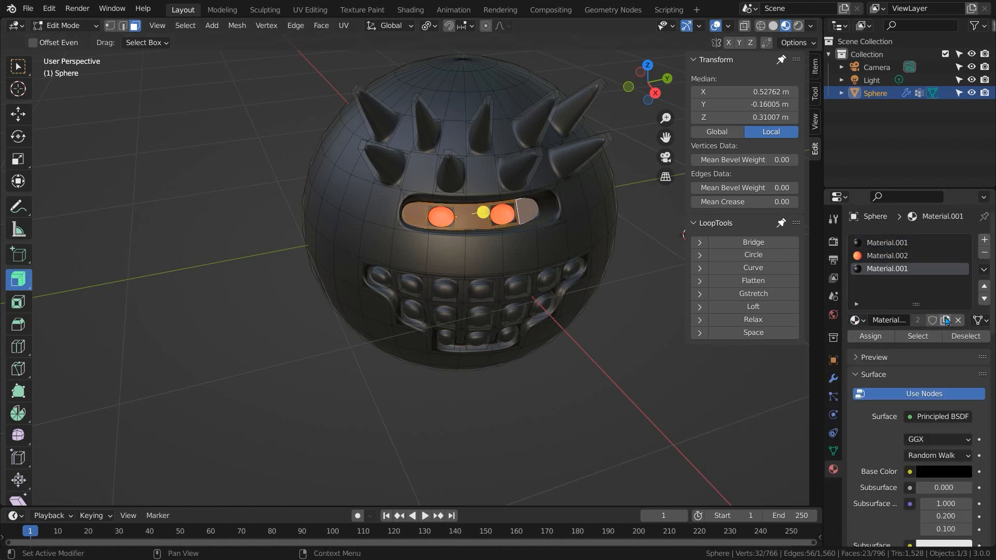
{"action": "left_click", "coordinate": [884, 338]}
{"action": "scroll", "coordinate": [913, 394], "scroll_direction": "down", "scroll_amount": 8}
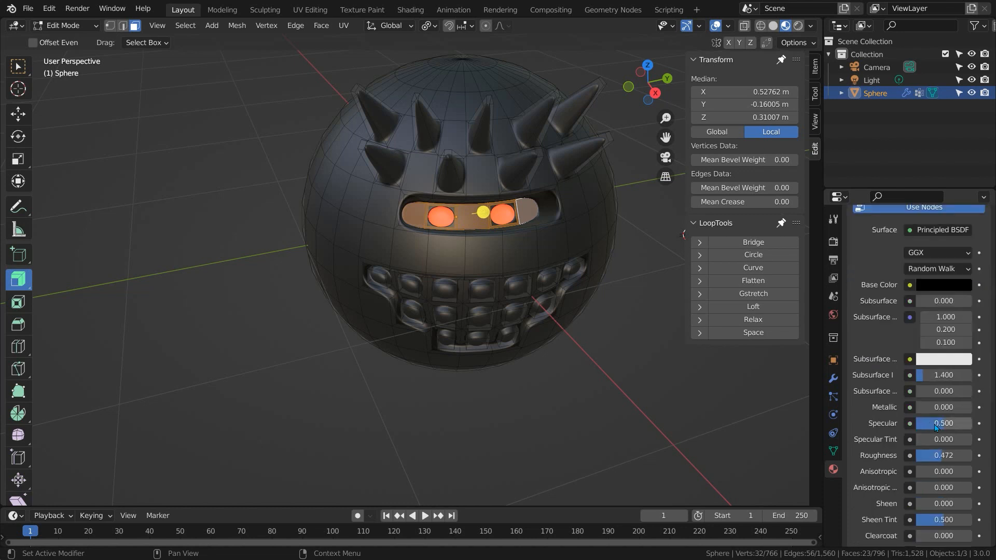
Step: Return to Object Mode and bring up the World shader nodes in the Shading workspace
{"action": "key", "text": "Tab"}
{"action": "left_click", "coordinate": [401, 10]}
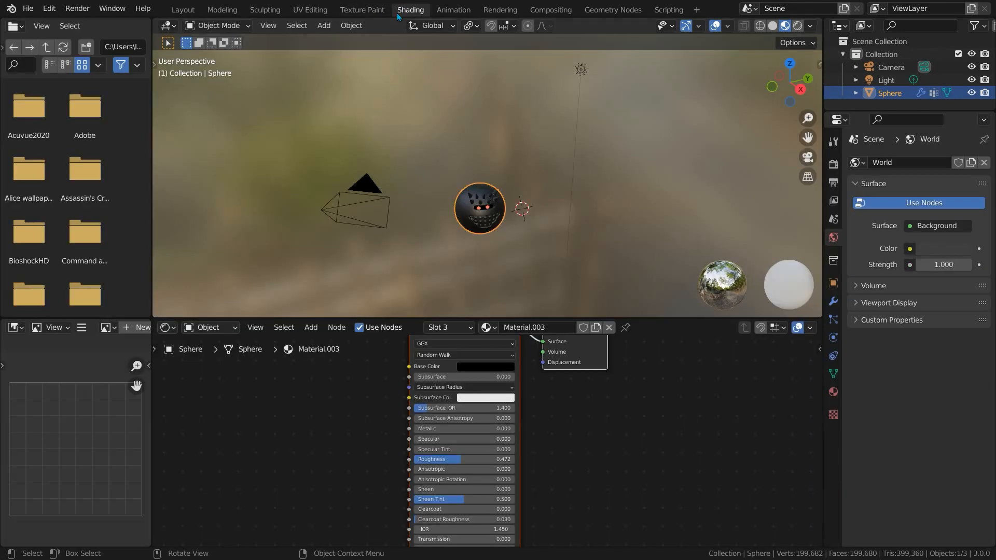
{"action": "left_click", "coordinate": [220, 357]}
{"action": "key", "text": "Home"}
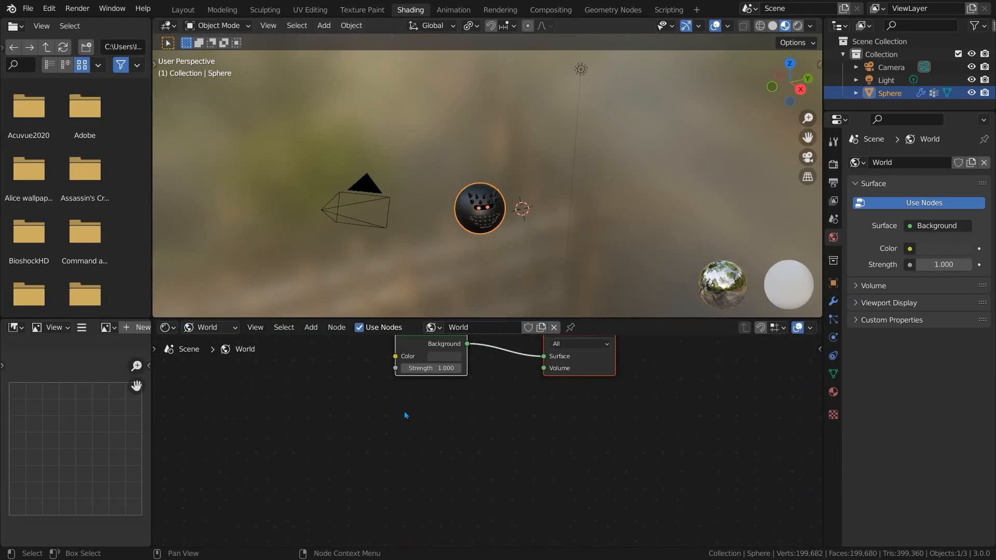
Step: Replace the World's Background node with an Environment Texture node connected to the World Output's Surface
{"action": "left_click", "coordinate": [370, 414]}
{"action": "key", "text": "x"}
{"action": "key", "text": "shift+a"}
{"action": "mouse_move", "coordinate": [349, 426]}
{"action": "left_click", "coordinate": [427, 282]}
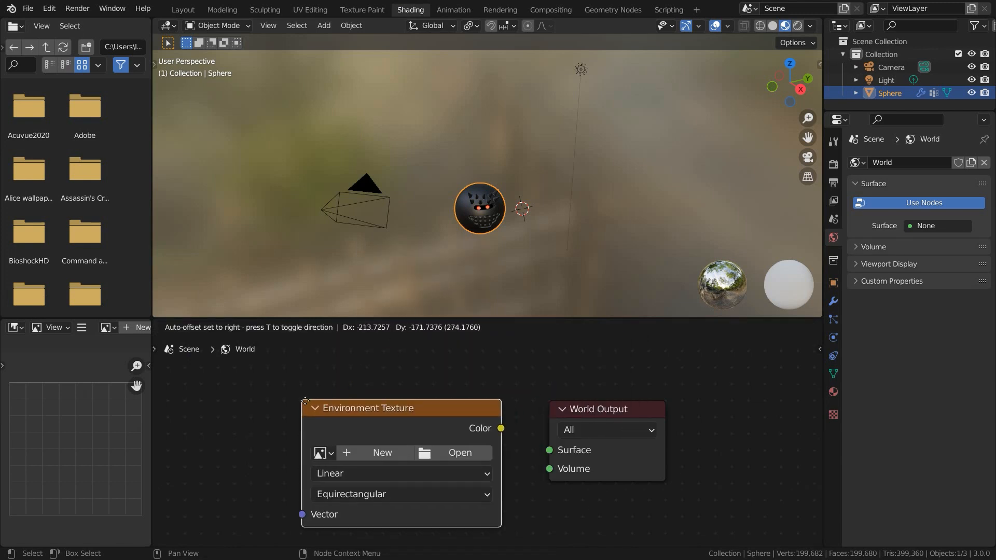
{"action": "left_click", "coordinate": [488, 419]}
{"action": "left_click_drag", "start_coordinate": [548, 455], "coordinate": [549, 450]}
Step: Load oberer_kuhberg_1k.exr from the HDRI folder's ObererKuhberg subfolder into the Environment Texture node
{"action": "left_click", "coordinate": [438, 435]}
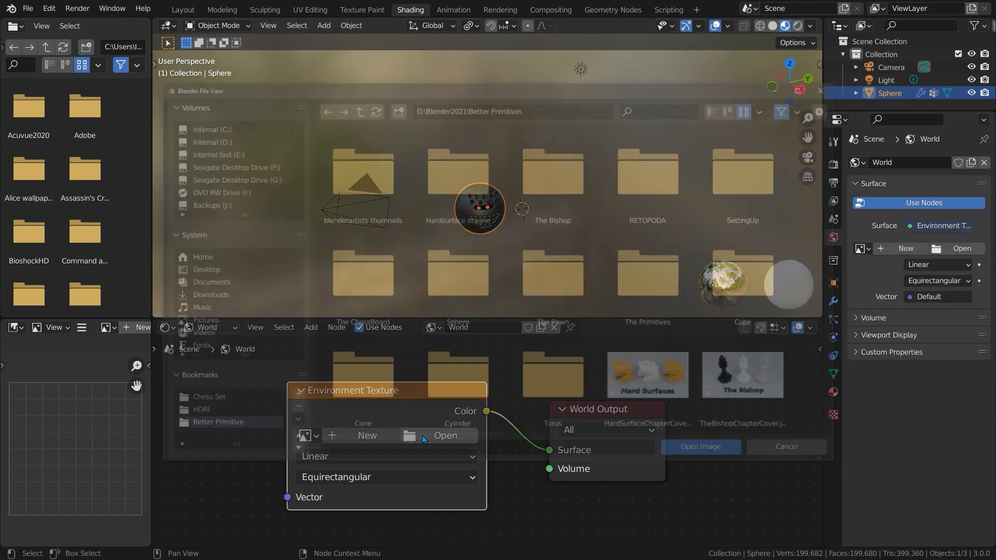
{"action": "double_click", "coordinate": [194, 414]}
{"action": "double_click", "coordinate": [373, 187]}
{"action": "left_click", "coordinate": [555, 171]}
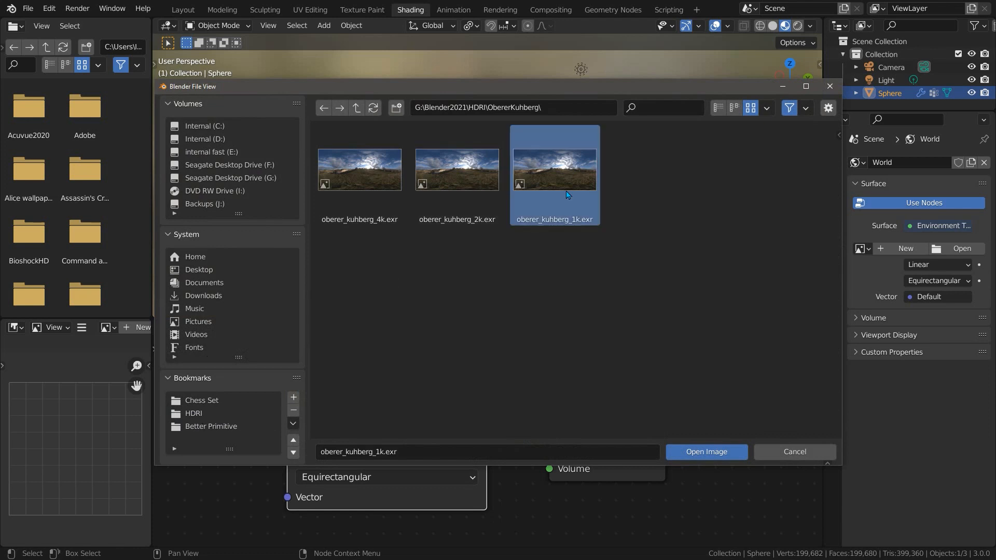
{"action": "left_click", "coordinate": [700, 453]}
Step: Switch the render engine to Cycles and turn off the world's visibility to camera rays
{"action": "left_click", "coordinate": [833, 165]}
{"action": "left_click", "coordinate": [948, 163]}
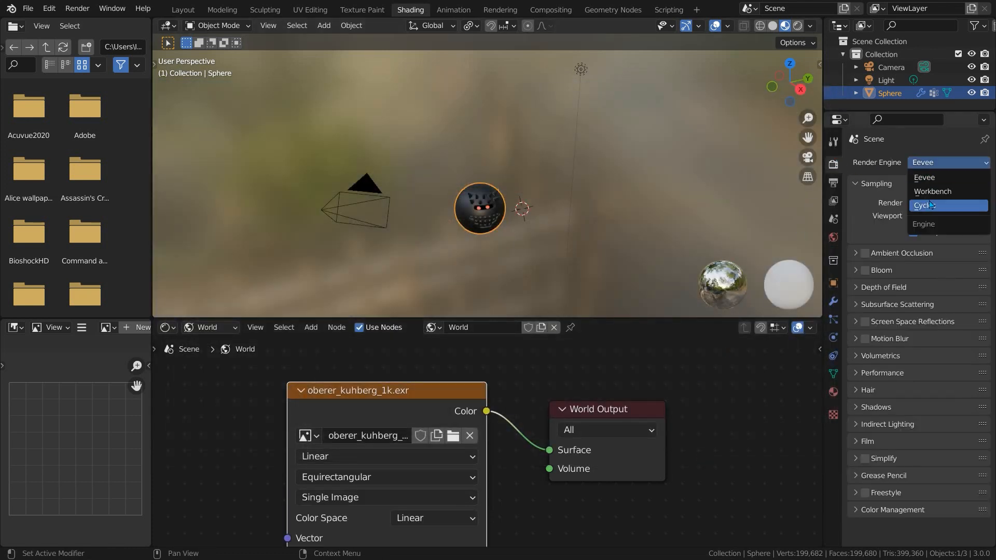
{"action": "left_click", "coordinate": [934, 205]}
{"action": "left_click", "coordinate": [932, 194]}
{"action": "left_click", "coordinate": [932, 224]}
{"action": "left_click", "coordinate": [834, 237]}
{"action": "left_click", "coordinate": [882, 361]}
Step: Return to the Layout workspace and show the spiky head in Rendered viewport shading
{"action": "left_click", "coordinate": [183, 11]}
{"action": "middle_click_drag", "start_coordinate": [502, 189], "coordinate": [446, 226]}
{"action": "left_click", "coordinate": [798, 26]}
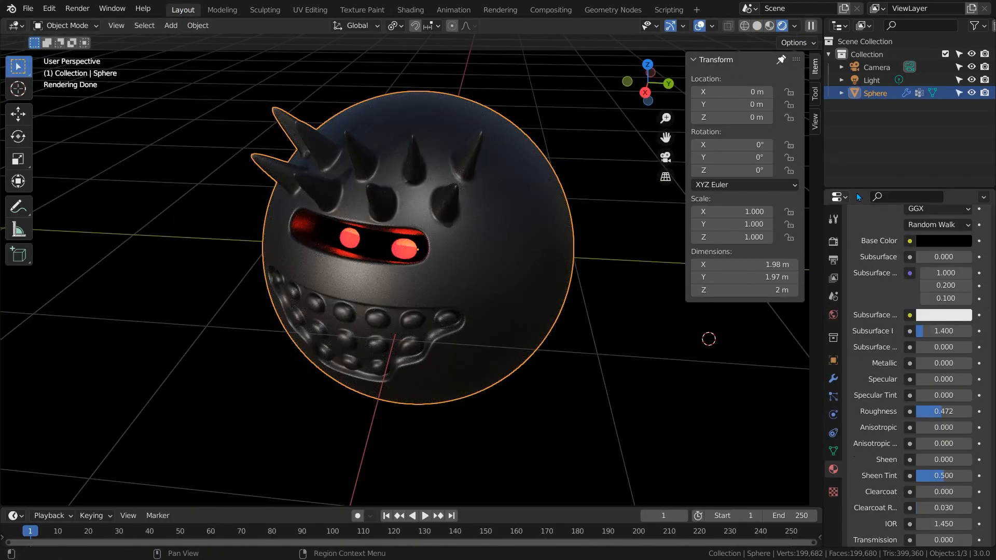
Step: Choose the head's main black material slot and set its Roughness to 0.170
{"action": "scroll", "coordinate": [893, 280], "scroll_direction": "up", "scroll_amount": 9}
{"action": "left_click", "coordinate": [886, 244]}
{"action": "scroll", "coordinate": [895, 430], "scroll_direction": "down", "scroll_amount": 12}
{"action": "left_click_drag", "start_coordinate": [949, 349], "coordinate": [931, 350]}
Step: Deselect the sphere and hide the viewport's overlays, sidebar and toolbar for an unobstructed view
{"action": "mouse_move", "coordinate": [484, 260]}
{"action": "middle_mouse_down"}
{"action": "mouse_move", "coordinate": [478, 273]}
{"action": "mouse_move", "coordinate": [473, 259]}
{"action": "middle_mouse_up"}
{"action": "left_click", "coordinate": [617, 171]}
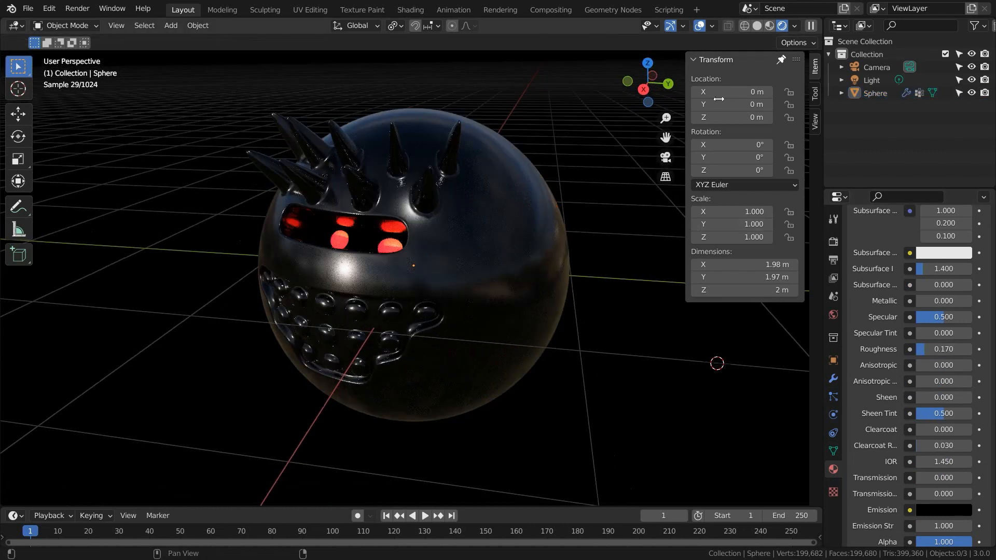
{"action": "left_click", "coordinate": [699, 25]}
{"action": "scroll", "coordinate": [420, 222], "scroll_direction": "up", "scroll_amount": 2}
{"action": "key", "text": "n"}
{"action": "key", "text": "t"}
{"action": "middle_click_drag", "start_coordinate": [395, 239], "coordinate": [419, 245]}
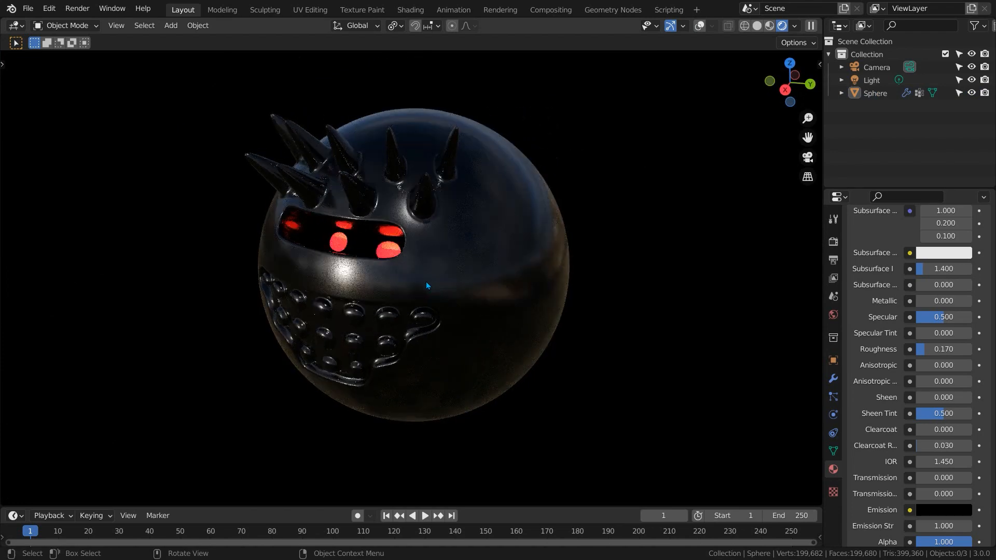
Step: Try a polished-metal look on the head's material with white Base Color, Metallic 1.000, Specular 1.000 and Roughness 0.000
{"action": "scroll", "coordinate": [931, 413], "scroll_direction": "up", "scroll_amount": 9}
{"action": "left_click", "coordinate": [950, 366]}
{"action": "left_click_drag", "start_coordinate": [963, 274], "coordinate": [963, 176]}
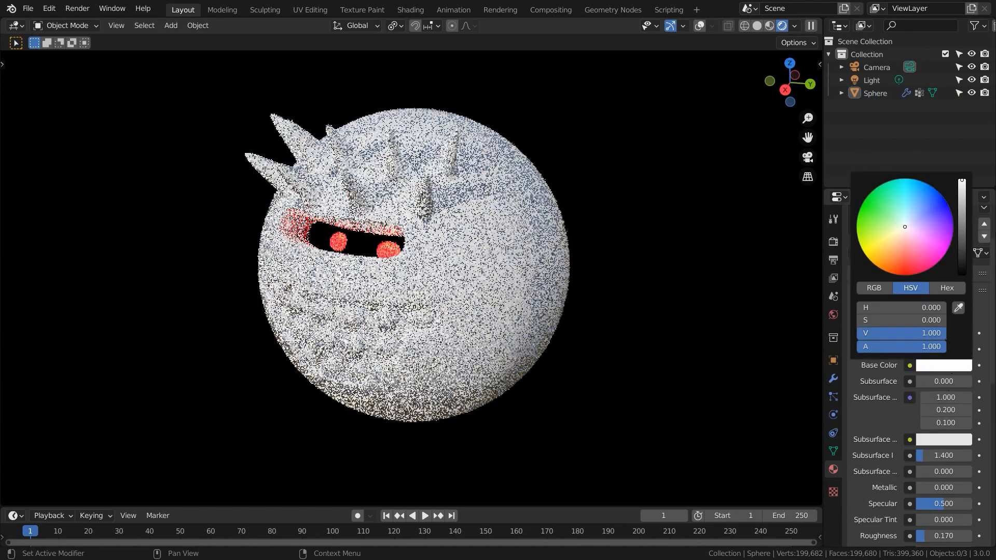
{"action": "scroll", "coordinate": [907, 463], "scroll_direction": "down", "scroll_amount": 2}
{"action": "scroll", "coordinate": [906, 463], "scroll_direction": "down", "scroll_amount": 6}
{"action": "left_click_drag", "start_coordinate": [931, 322], "coordinate": [978, 337]}
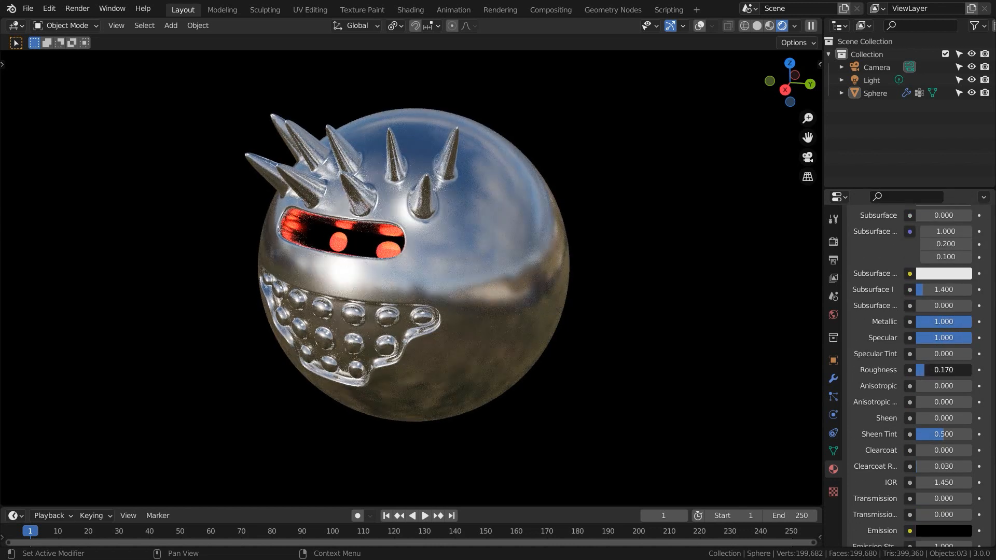
{"action": "left_click_drag", "start_coordinate": [943, 370], "coordinate": [923, 370]}
{"action": "middle_click_drag", "start_coordinate": [283, 269], "coordinate": [316, 258]}
Step: Make the head's material glossy black with Metallic 0.000, Specular 0.541, black Base Color and Roughness 0.165
{"action": "left_click_drag", "start_coordinate": [959, 322], "coordinate": [906, 322]}
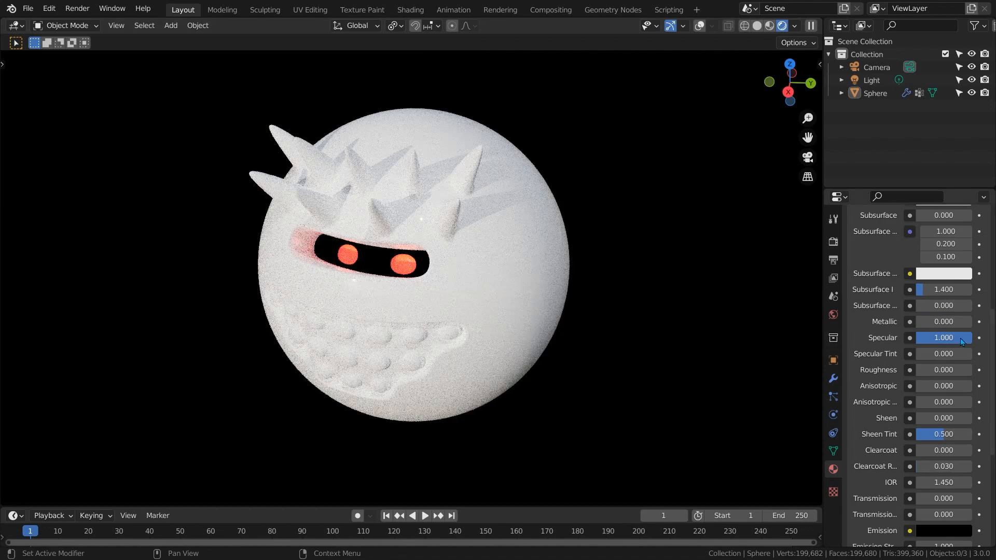
{"action": "left_click_drag", "start_coordinate": [960, 338], "coordinate": [929, 370]}
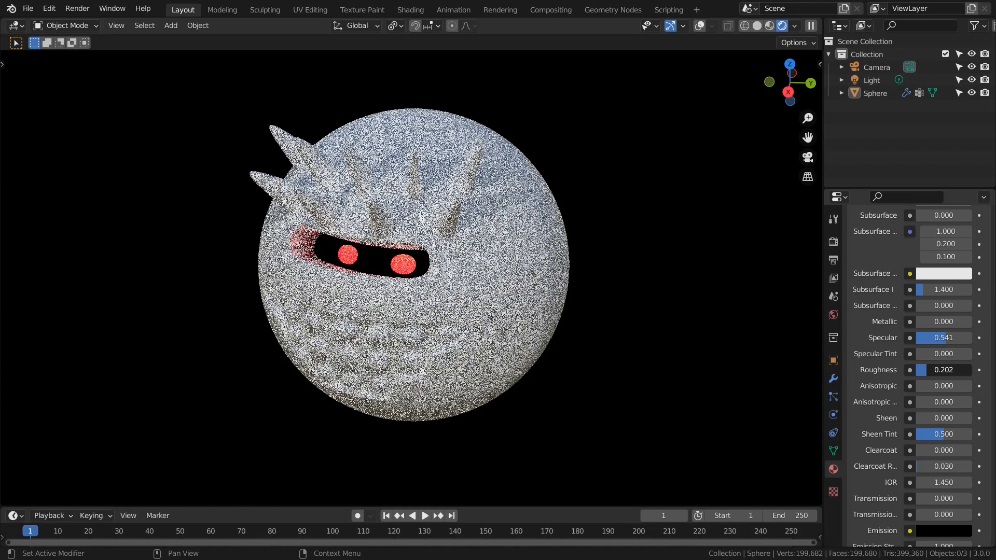
{"action": "scroll", "coordinate": [944, 222], "scroll_direction": "up", "scroll_amount": 4}
{"action": "left_click", "coordinate": [944, 281]}
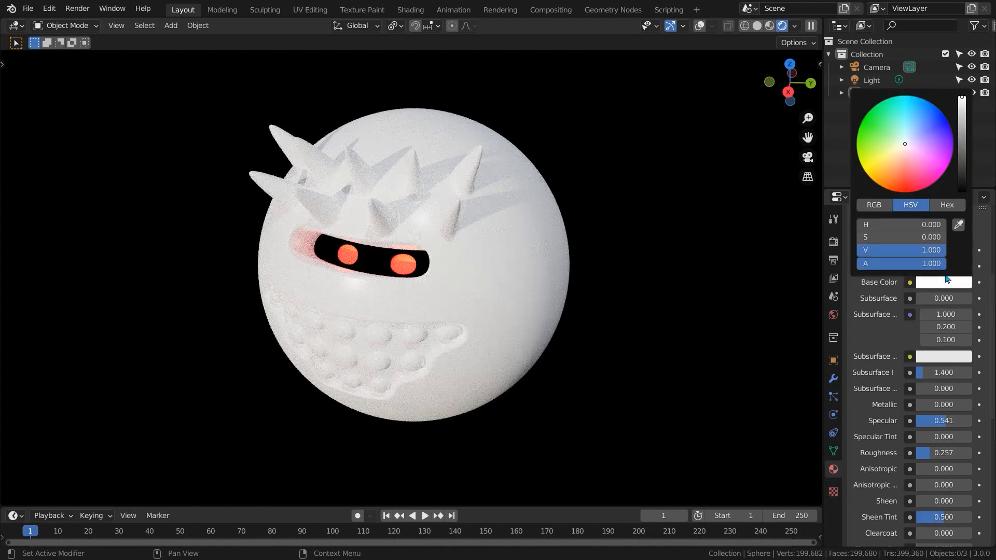
{"action": "left_click_drag", "start_coordinate": [963, 100], "coordinate": [963, 190]}
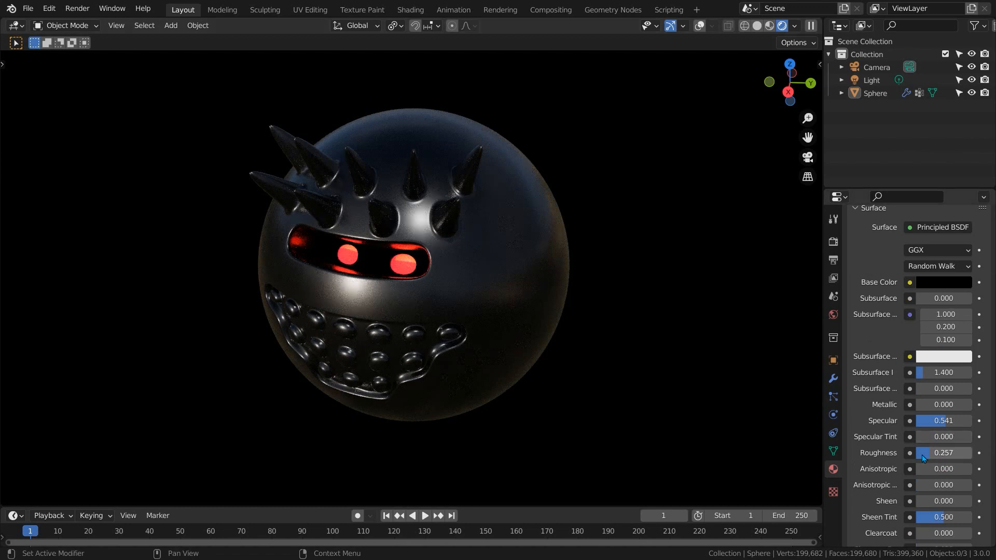
{"action": "left_click_drag", "start_coordinate": [934, 453], "coordinate": [926, 453]}
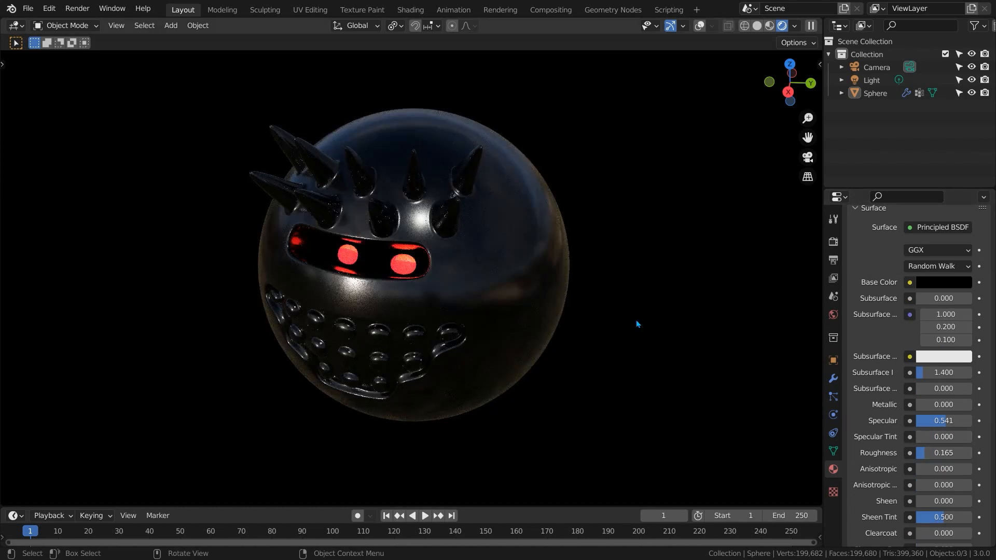
Step: Examine the rendered head's shading and reflections around the spikes and glowing eye slot up close
{"action": "scroll", "coordinate": [506, 263], "scroll_direction": "up", "scroll_amount": 3}
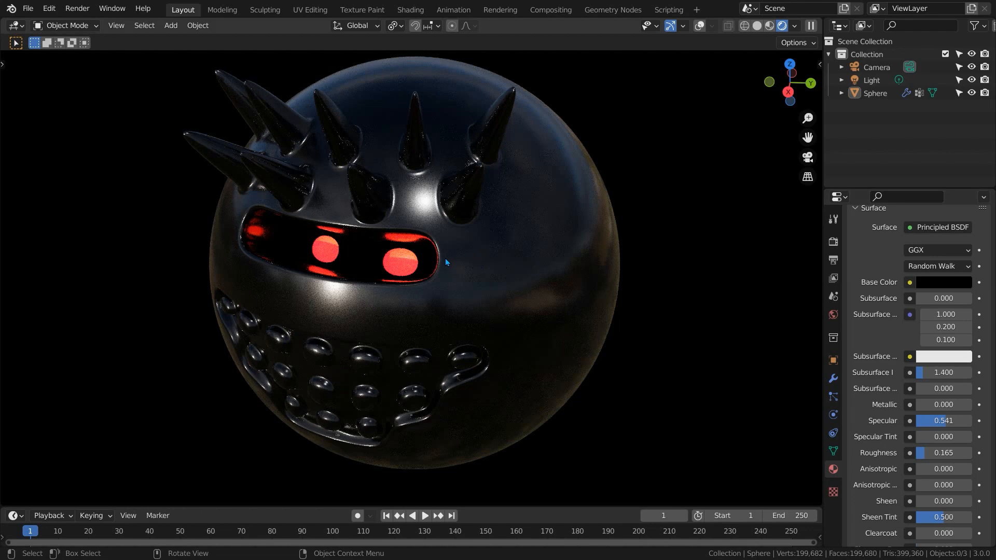
{"action": "scroll", "coordinate": [445, 258], "scroll_direction": "up", "scroll_amount": 2}
{"action": "scroll", "coordinate": [444, 259], "scroll_direction": "up", "scroll_amount": 1}
{"action": "scroll", "coordinate": [443, 259], "scroll_direction": "down", "scroll_amount": 3}
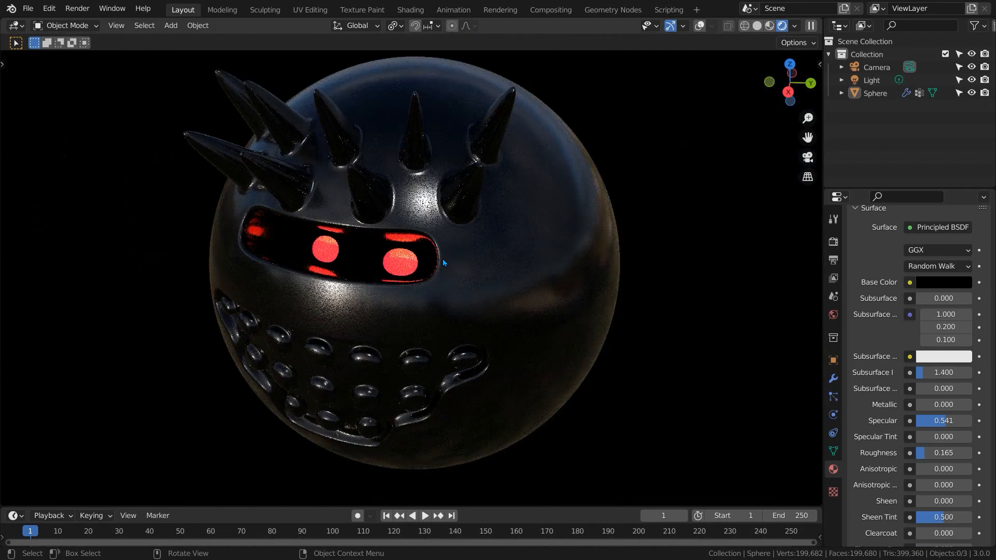
{"action": "scroll", "coordinate": [451, 257], "scroll_direction": "up", "scroll_amount": 2}
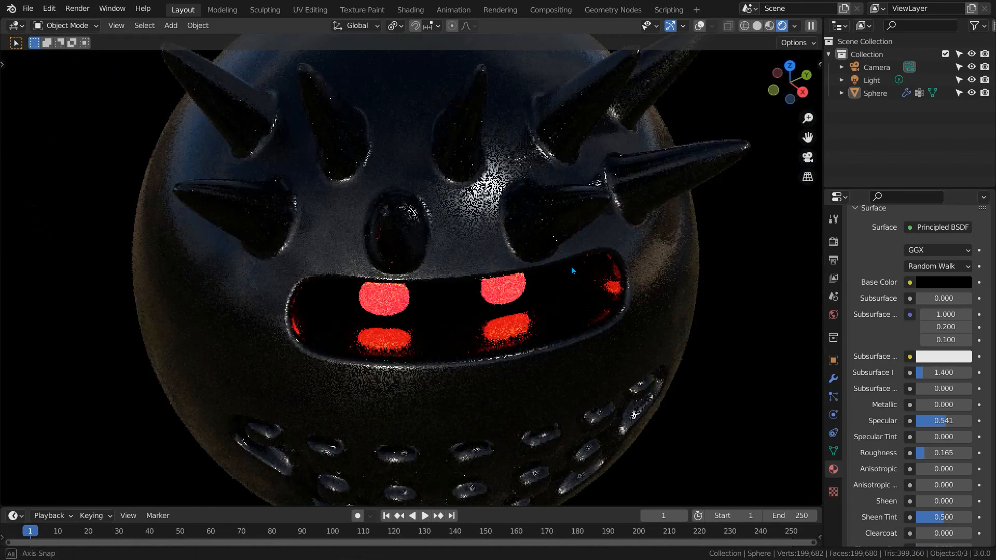